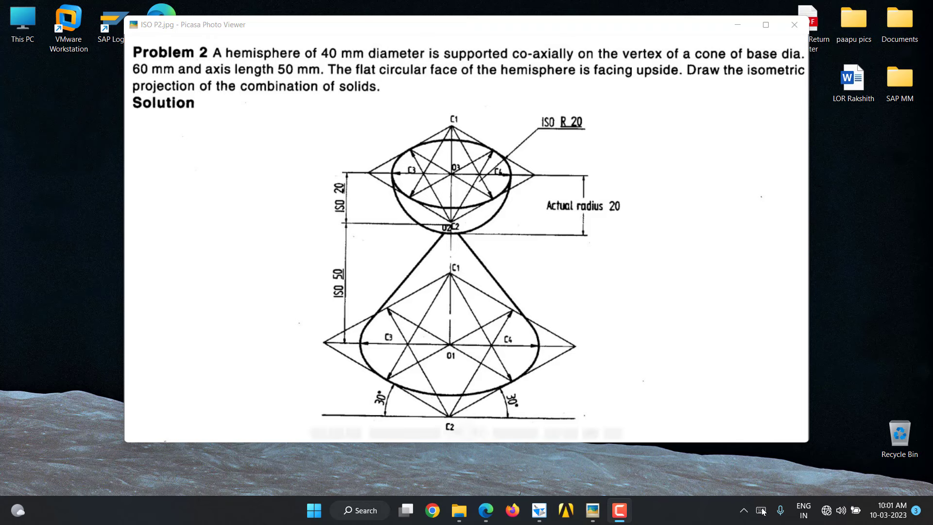
Switch to the Solid Edge draft and set the Line tool to light grey with a 0.13 mm width
left_click(545, 514)
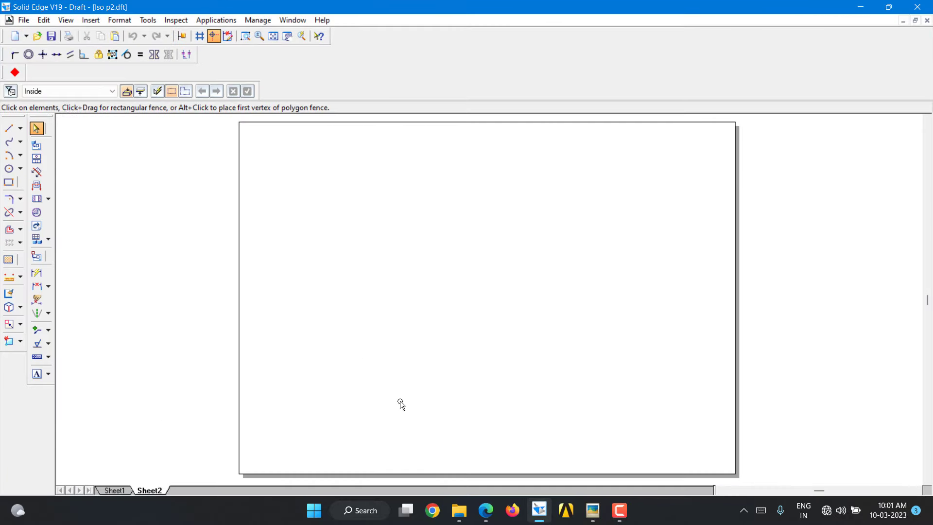
left_click(11, 128)
left_click(11, 128)
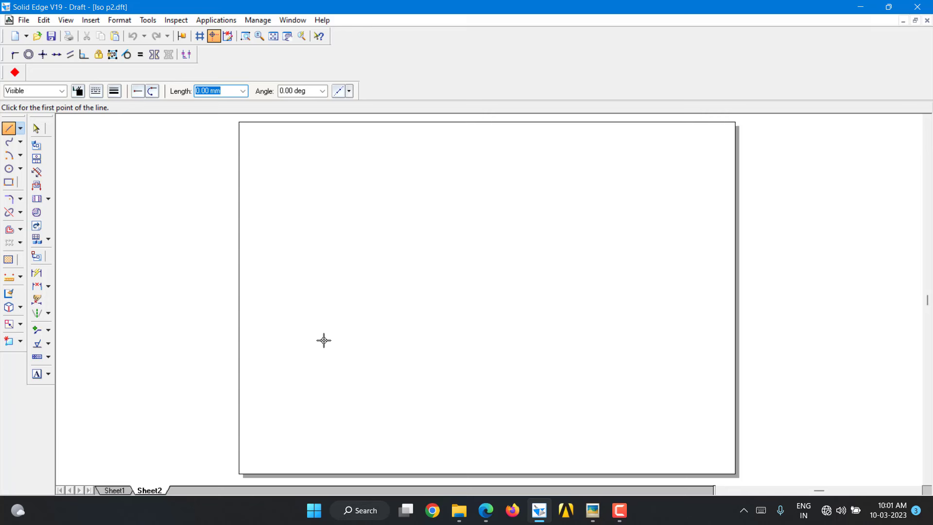
left_click(78, 91)
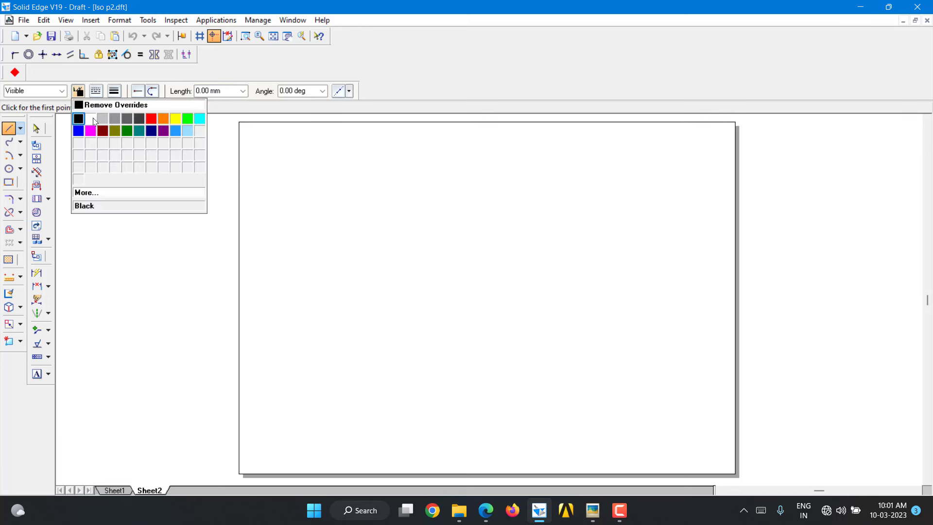
left_click(102, 118)
left_click(114, 91)
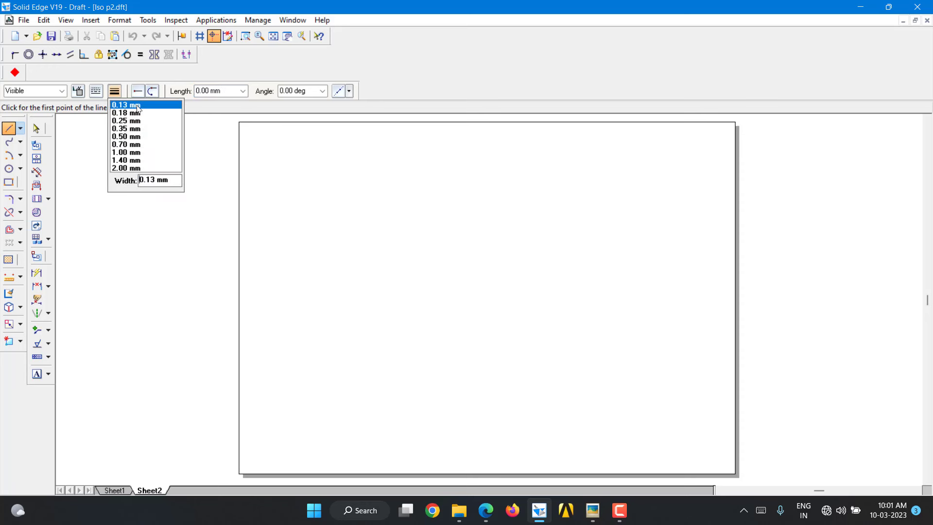
left_click(139, 105)
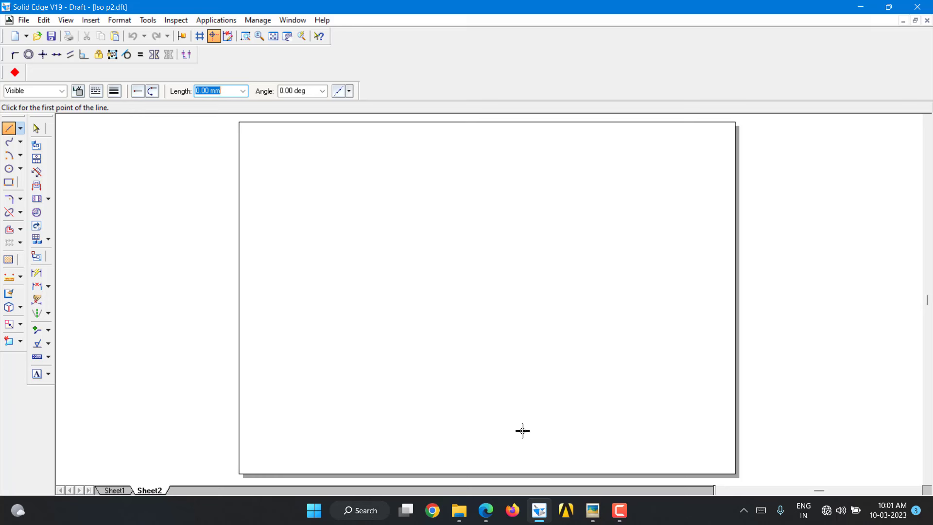
Draw the first rhombus side from a point low on the sheet, 60 mm long at 30 degrees
left_click(548, 439)
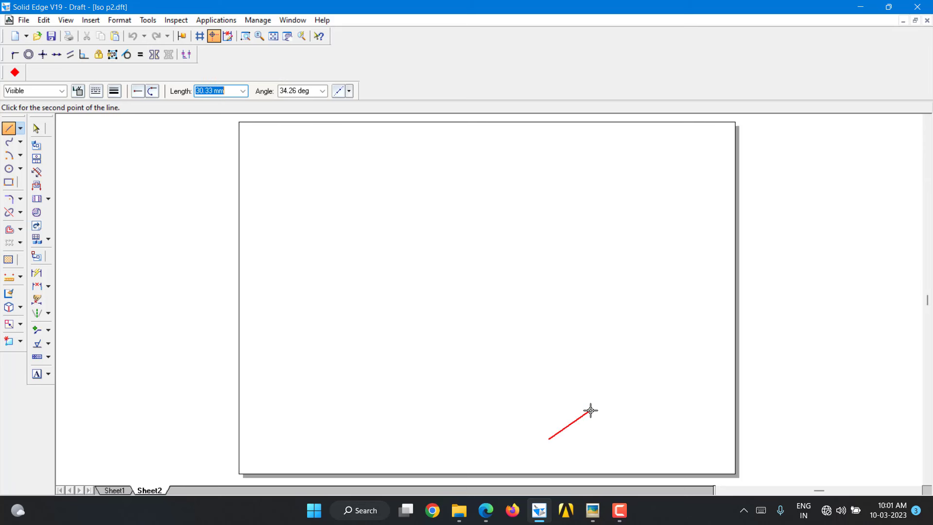
type("60")
key("Return")
key("Tab")
type("30")
key("Return")
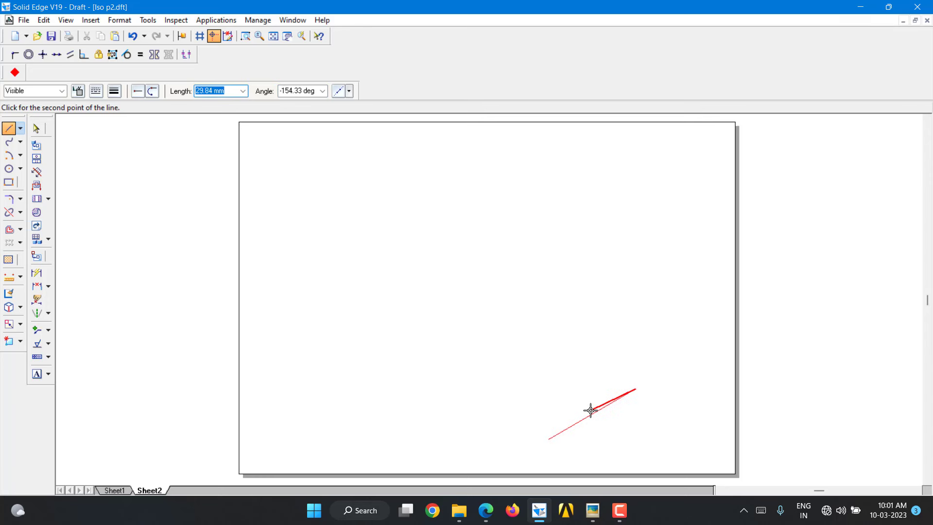
Continue the rhombus with a second side 60 mm long at 150 degrees
type("60")
key("Return")
key("Tab")
type("1")
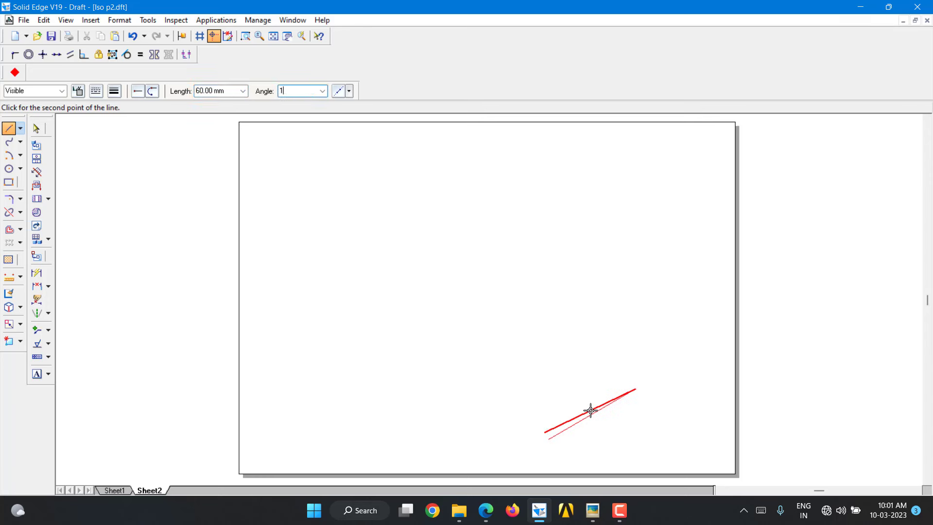
type("50")
key("Return")
Add the third side 60 mm long at -150 degrees and close the rhombus at its starting vertex
type("60")
key("Tab")
type("-150")
key("Return")
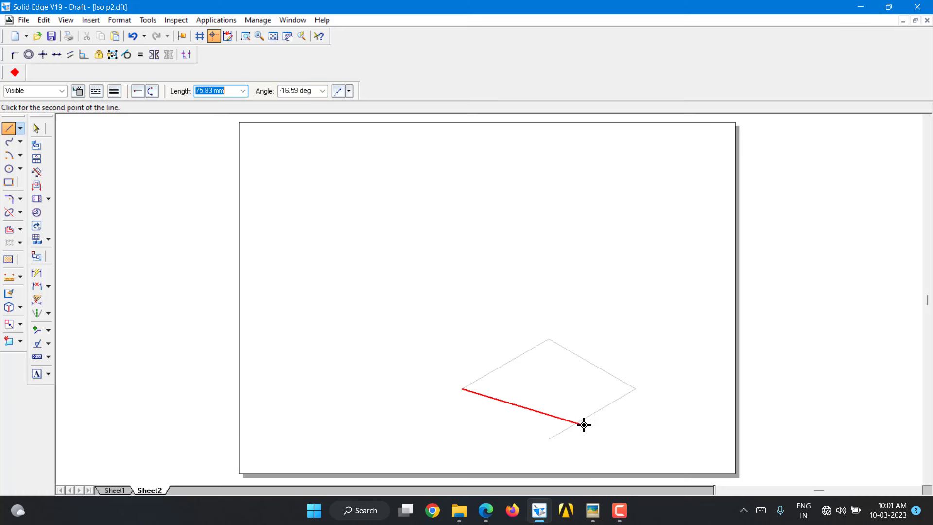
left_click(550, 439)
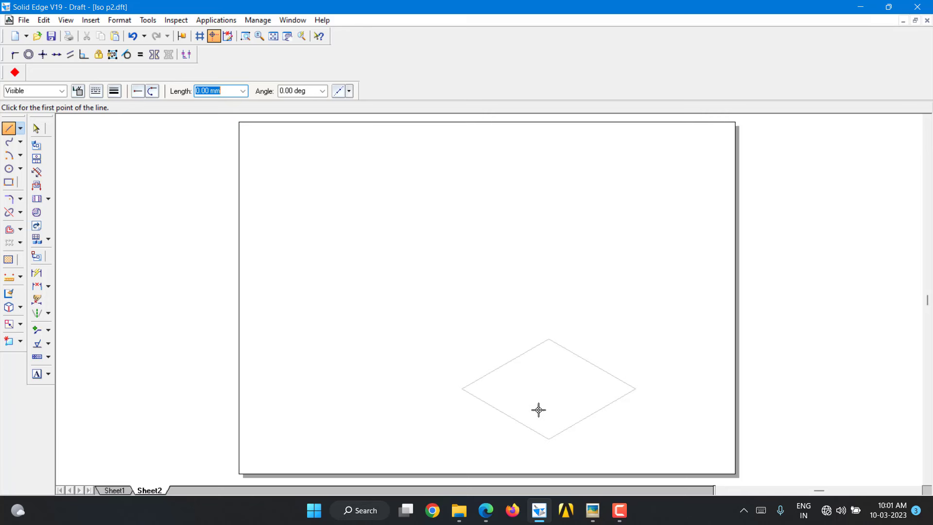
Draw construction lines from the rhombus's bottom vertex to the midpoints of its two upper sides
left_click(550, 438)
left_click(592, 365)
right_click(592, 331)
left_click(549, 438)
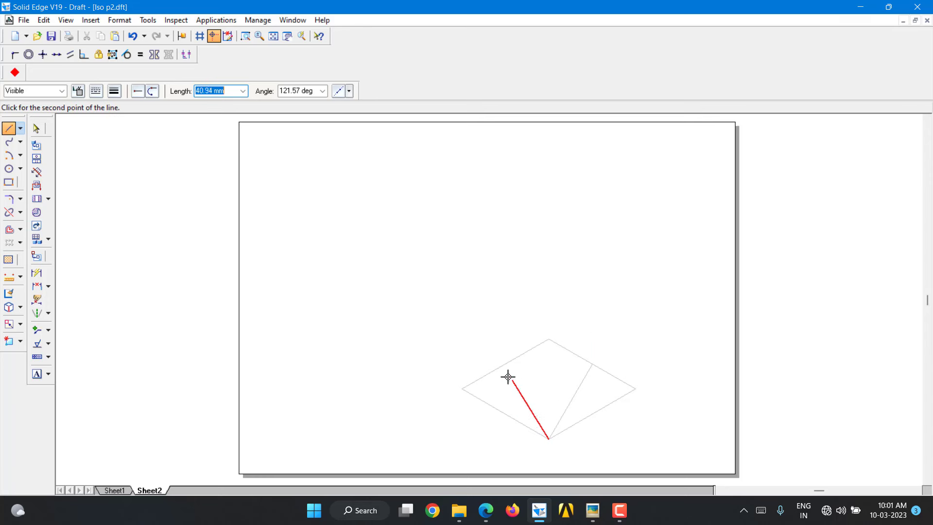
left_click(516, 355)
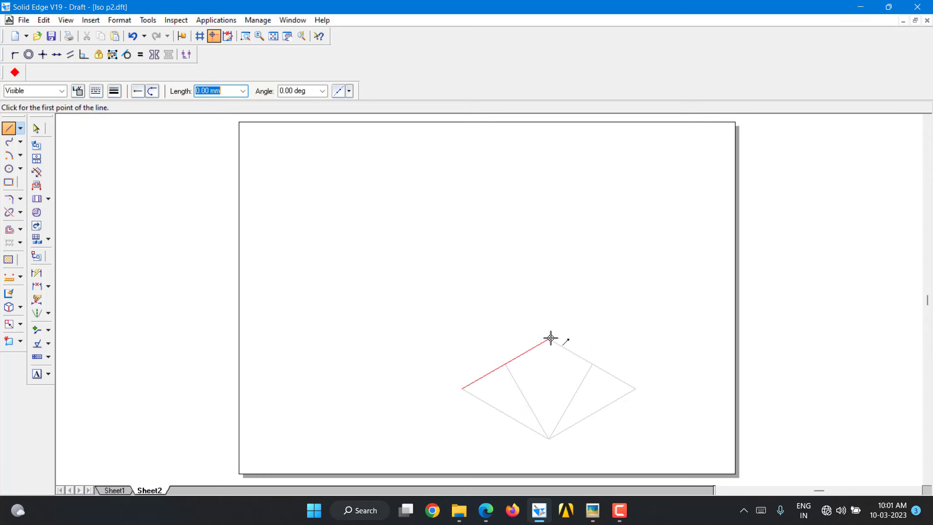
Draw lines from the top vertex to the midpoints of the two lower sides, plus the rhombus's horizontal diagonal
left_click(549, 338)
left_click(507, 414)
left_click(549, 338)
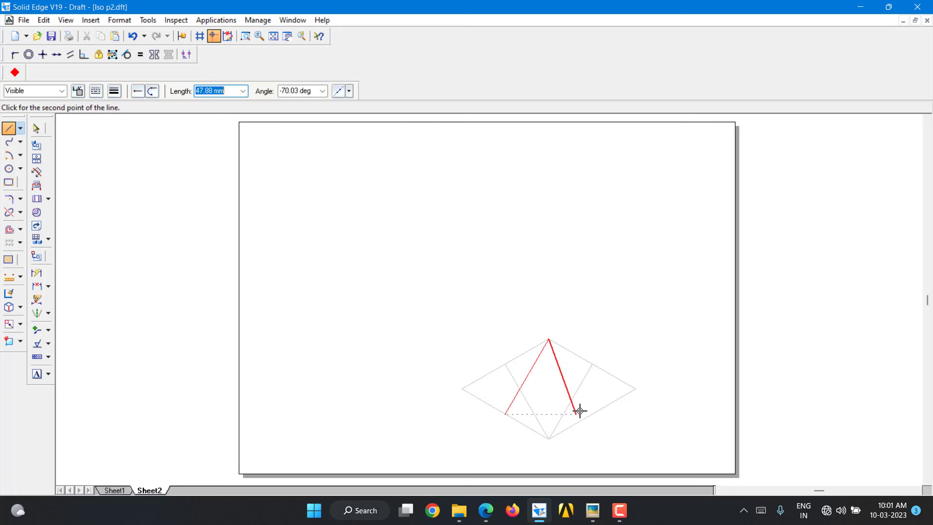
left_click(592, 414)
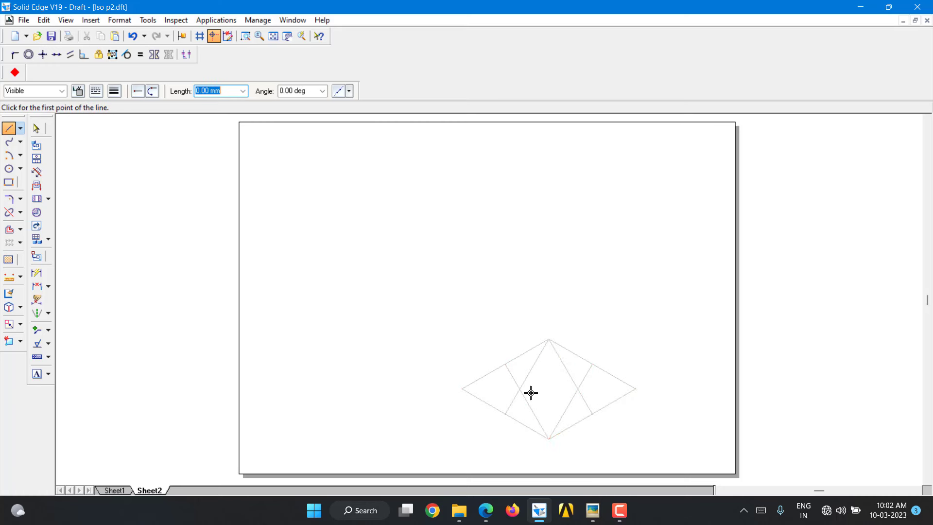
left_click(462, 388)
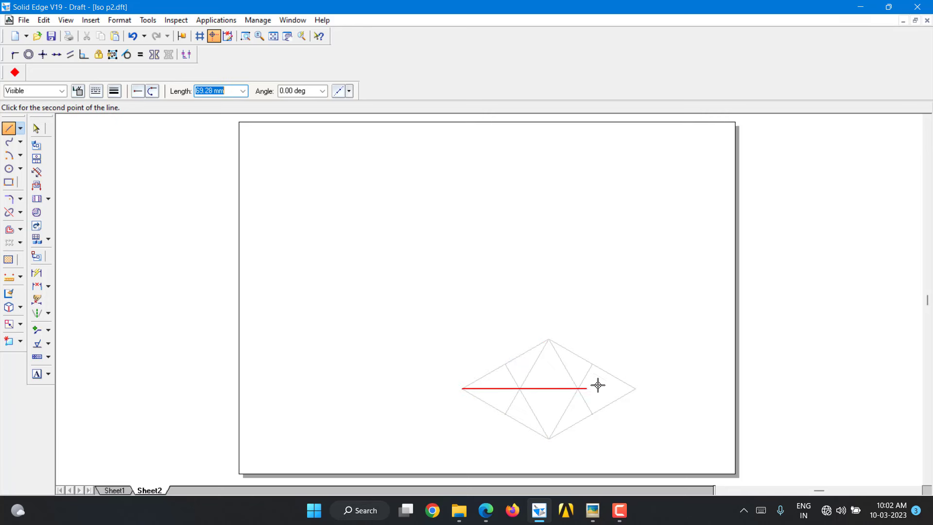
left_click(634, 388)
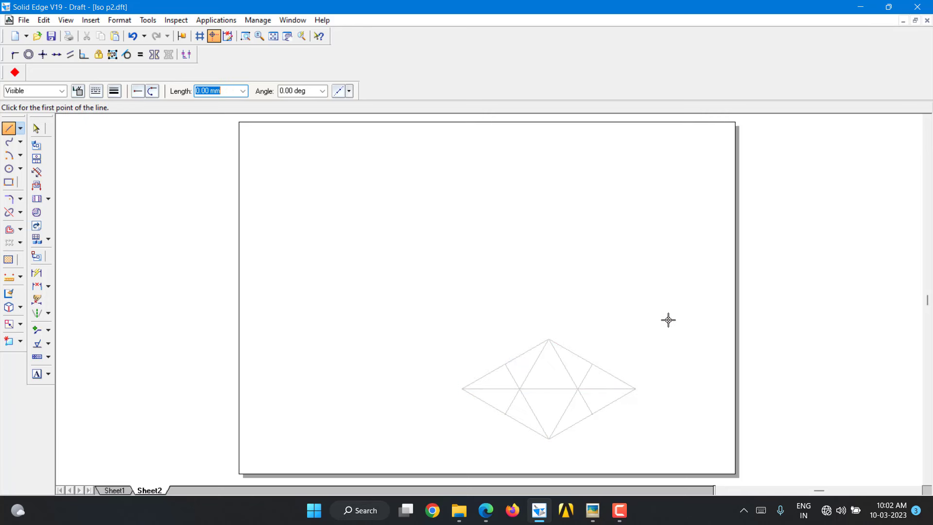
Set up the Arc by Center Point tool with black colour and a 0.50 mm line width
left_click(21, 155)
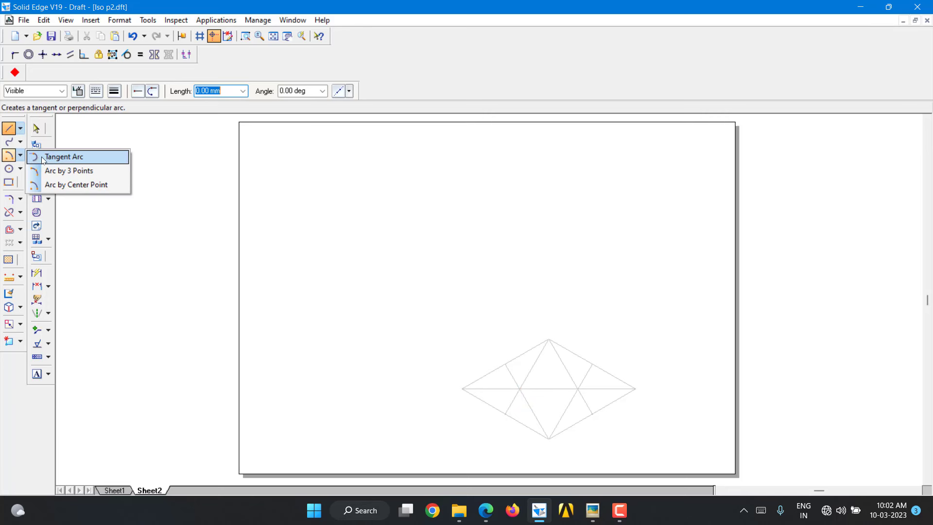
left_click(78, 184)
left_click(78, 91)
left_click(80, 124)
left_click(114, 92)
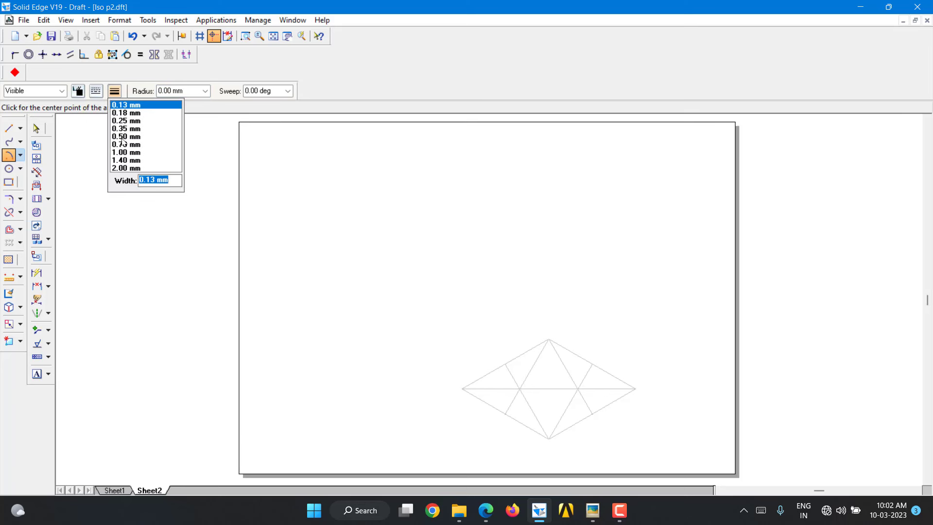
left_click(121, 139)
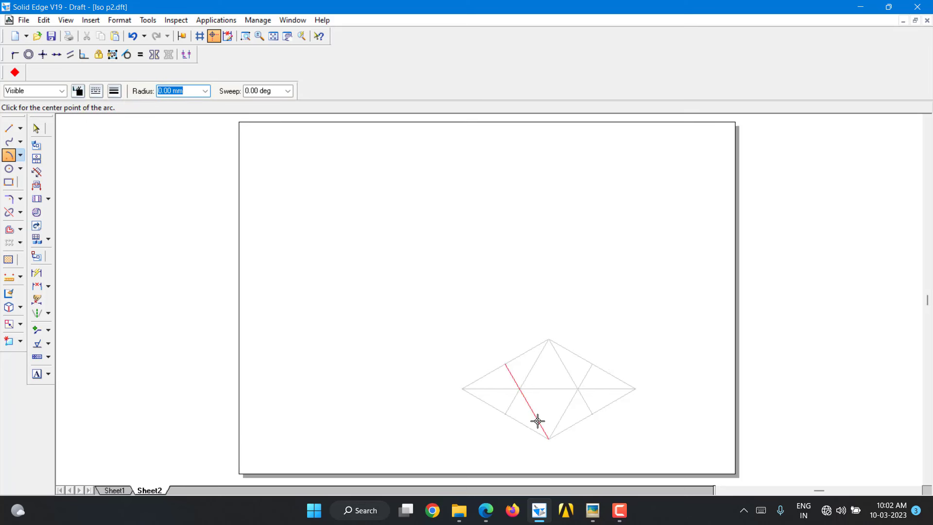
left_click(549, 439)
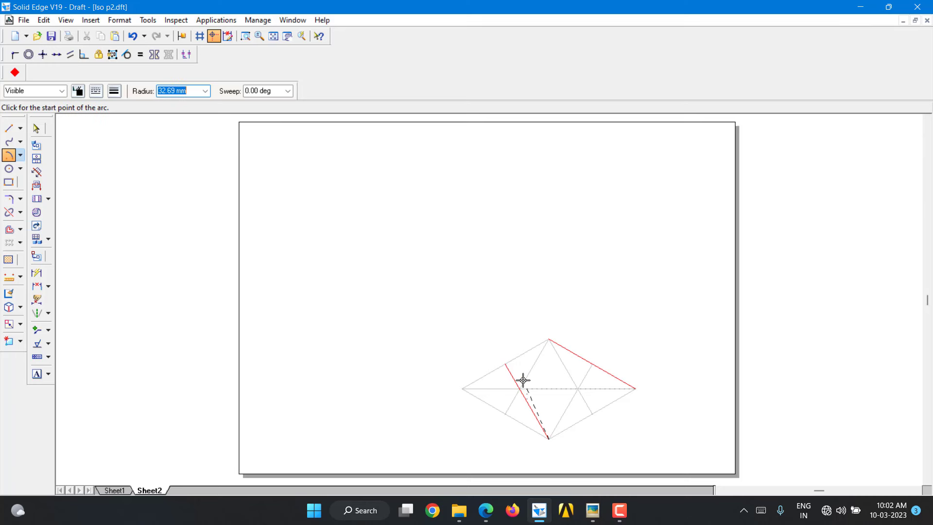
left_click(507, 368)
right_click(551, 433)
left_click(548, 436)
left_click(506, 362)
right_click(588, 365)
left_click(548, 340)
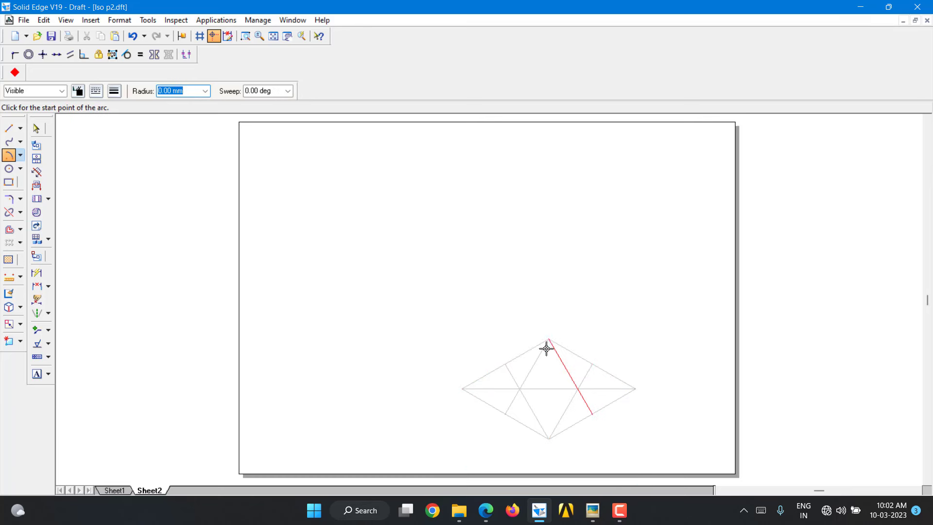
left_click(591, 413)
right_click(510, 417)
left_click(551, 440)
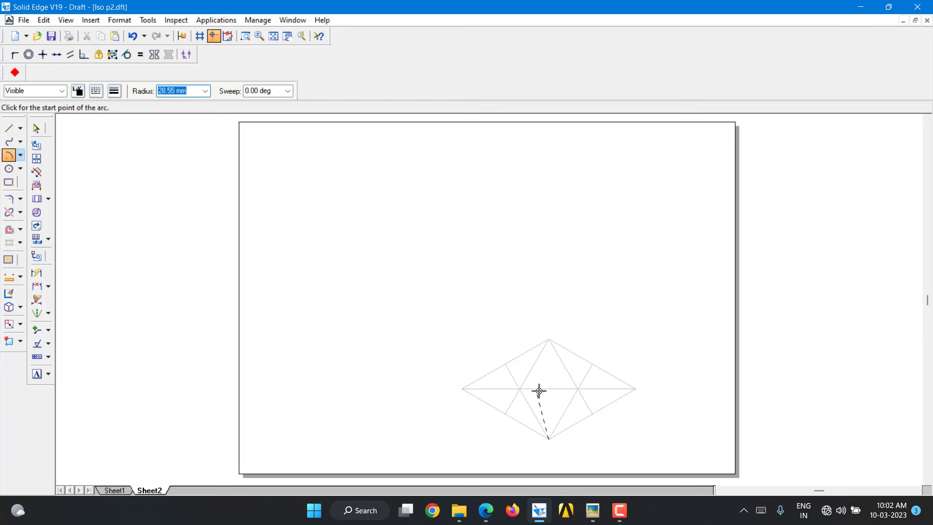
left_click(590, 365)
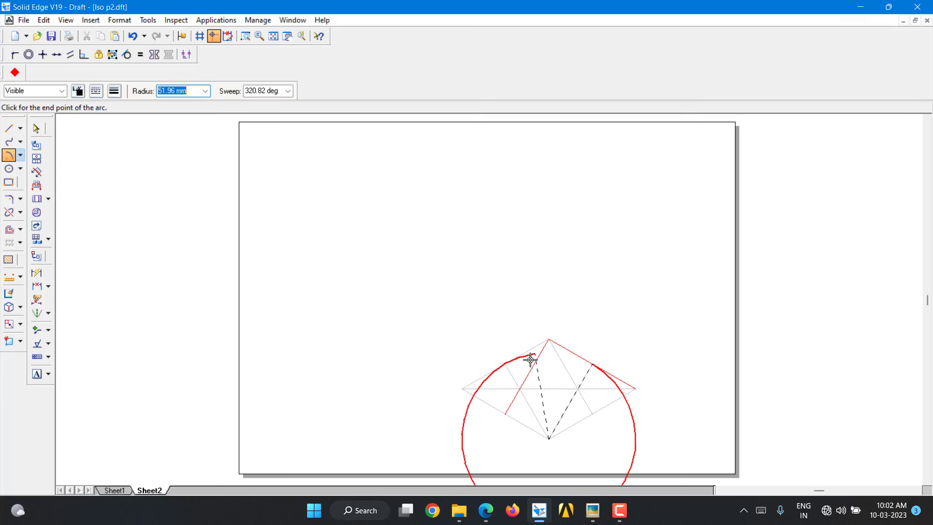
right_click(513, 364)
Draw the ellipse's upper and lower arcs between side midpoints, centred on the rhombus's bottom and top vertices respectively
left_click(548, 439)
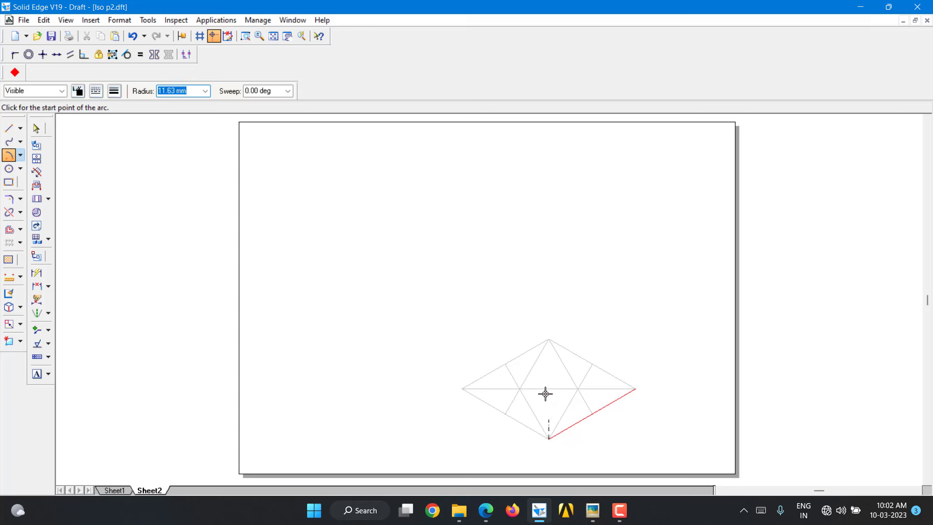
left_click(505, 365)
left_click(593, 364)
left_click(548, 340)
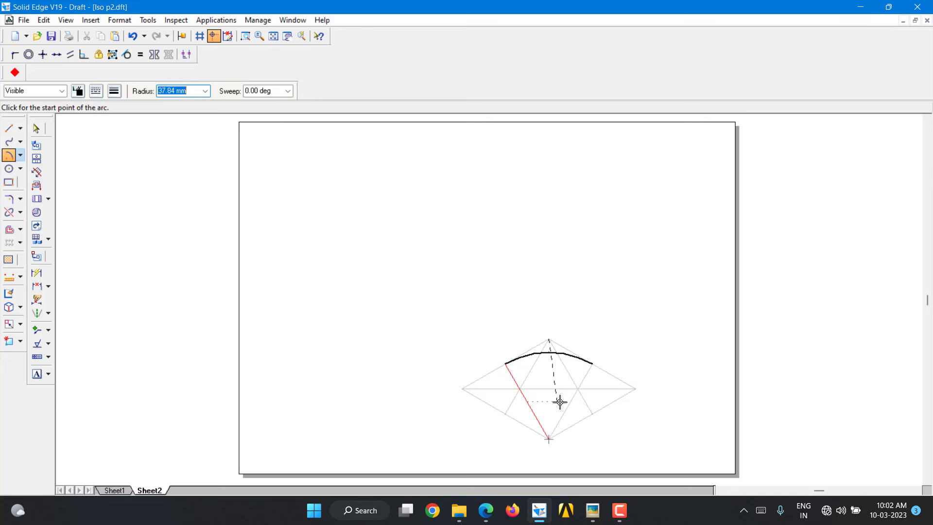
left_click(592, 416)
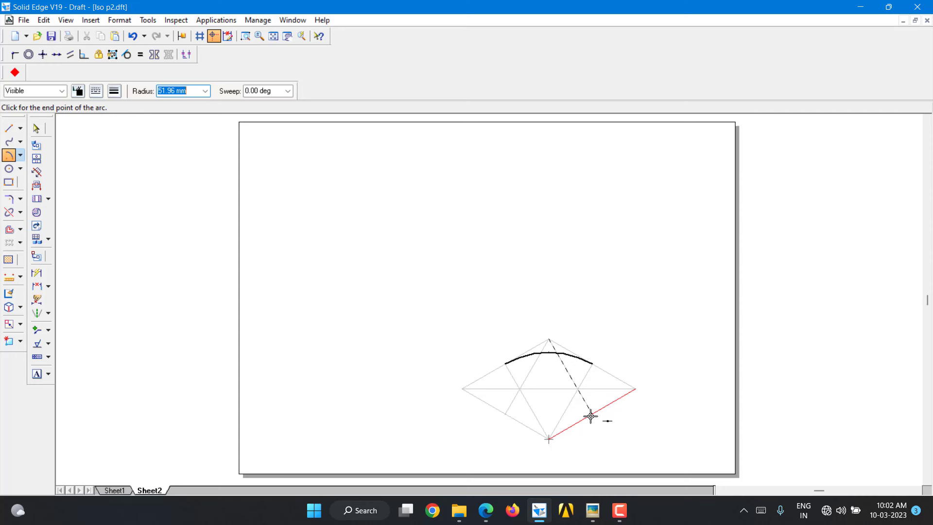
left_click(510, 413)
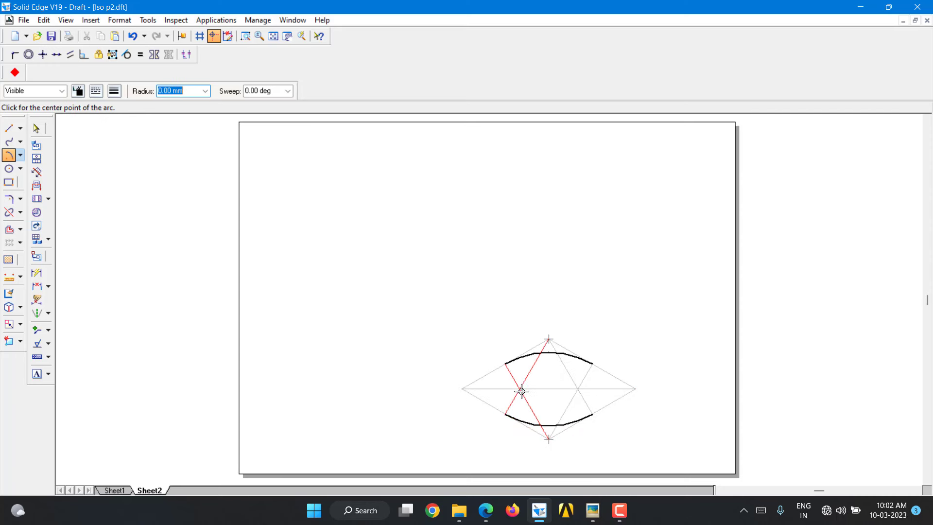
left_click(520, 389)
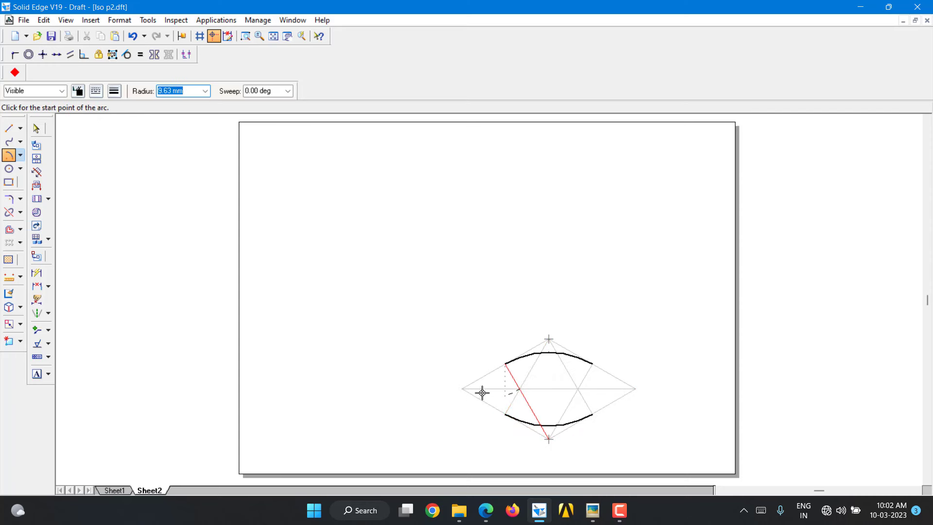
left_click(505, 364)
left_click(506, 414)
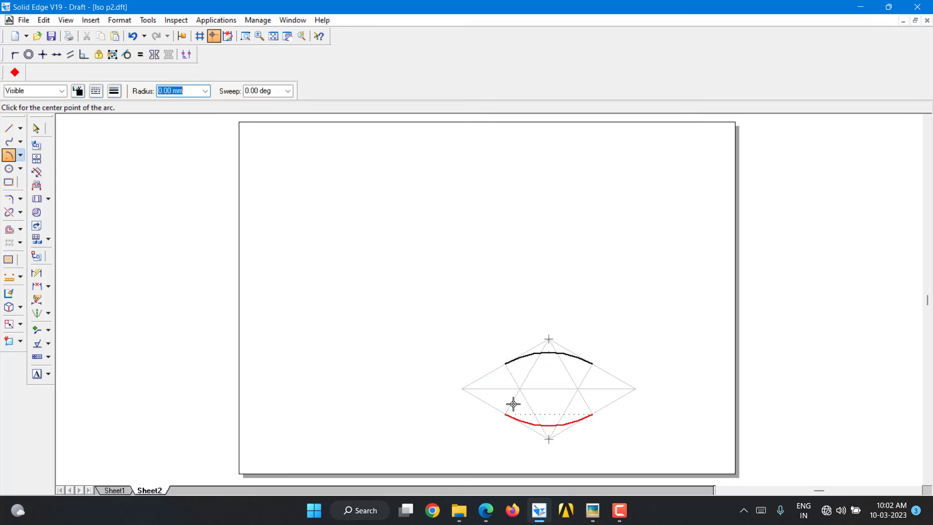
left_click(518, 389)
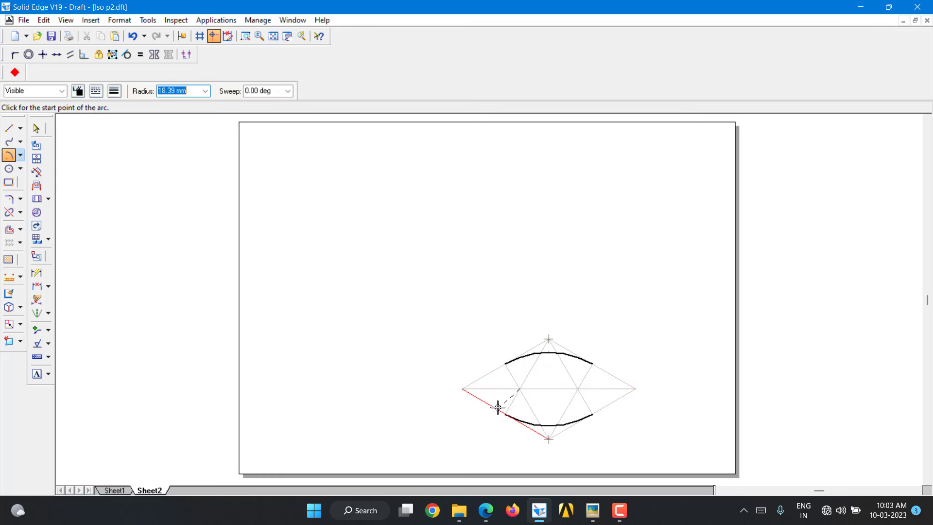
left_click(505, 414)
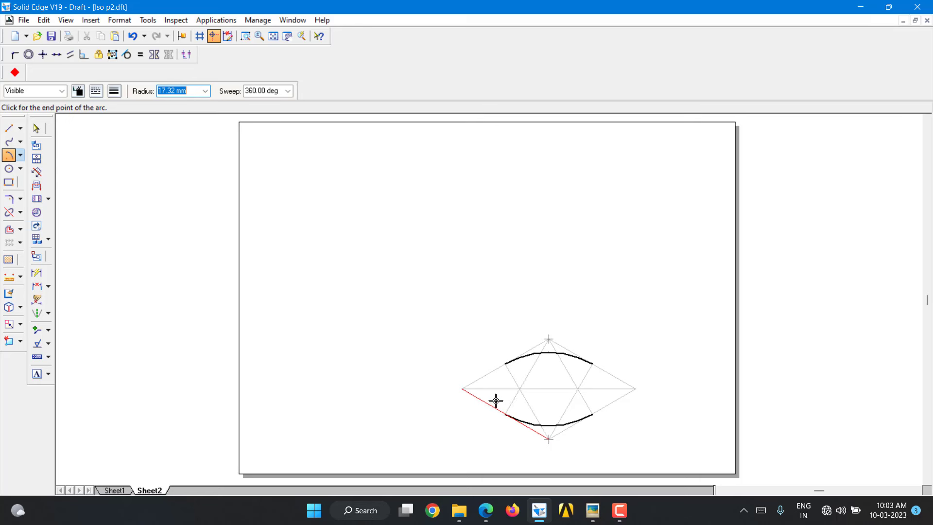
left_click(495, 407)
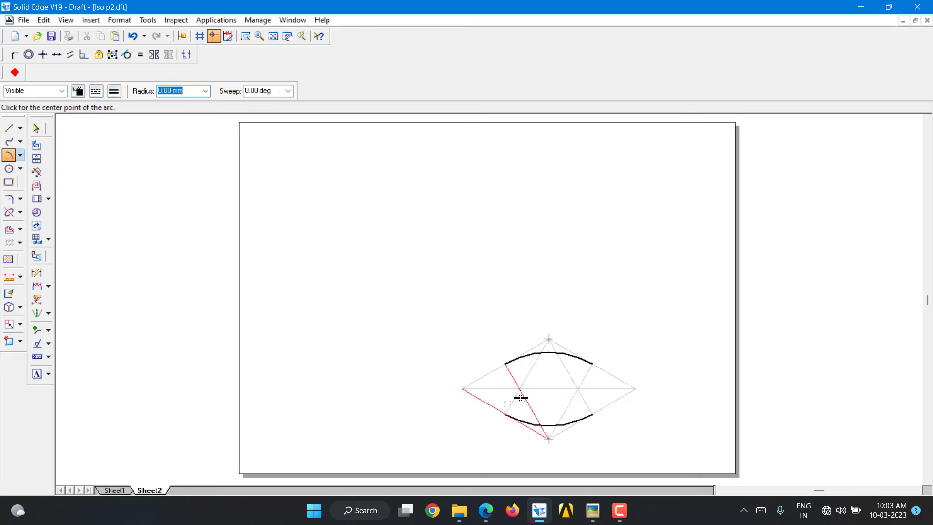
left_click(517, 389)
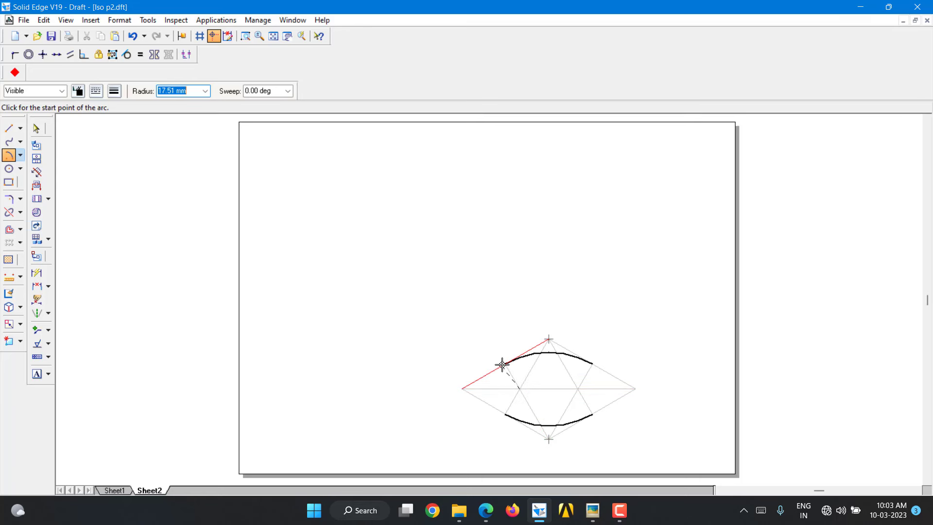
left_click(496, 368)
left_click(514, 419)
Draw the ellipse's right arc between the right side midpoints, centred on the right intersection of the construction lines
left_click(578, 388)
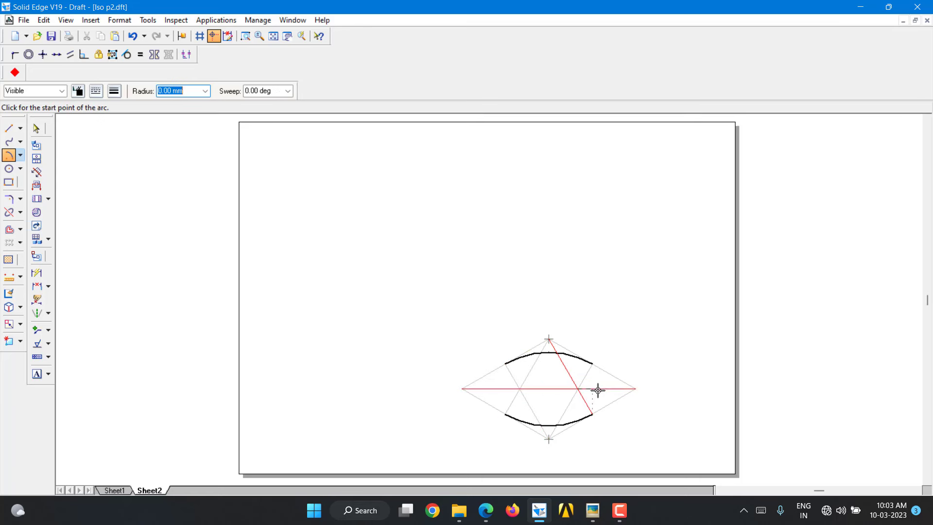
left_click(592, 363)
left_click(591, 412)
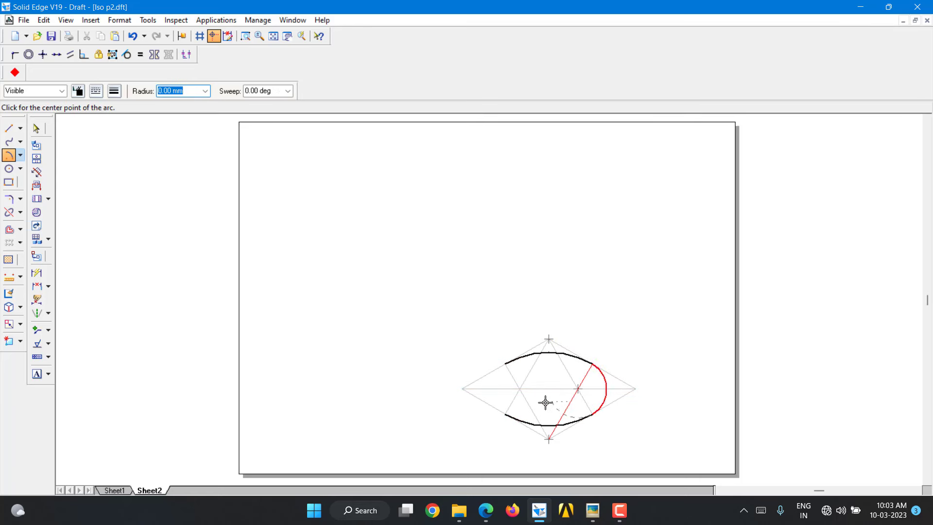
Draw the ellipse's left arc between the left side midpoints, centred on the left intersection of the construction lines
left_click(519, 389)
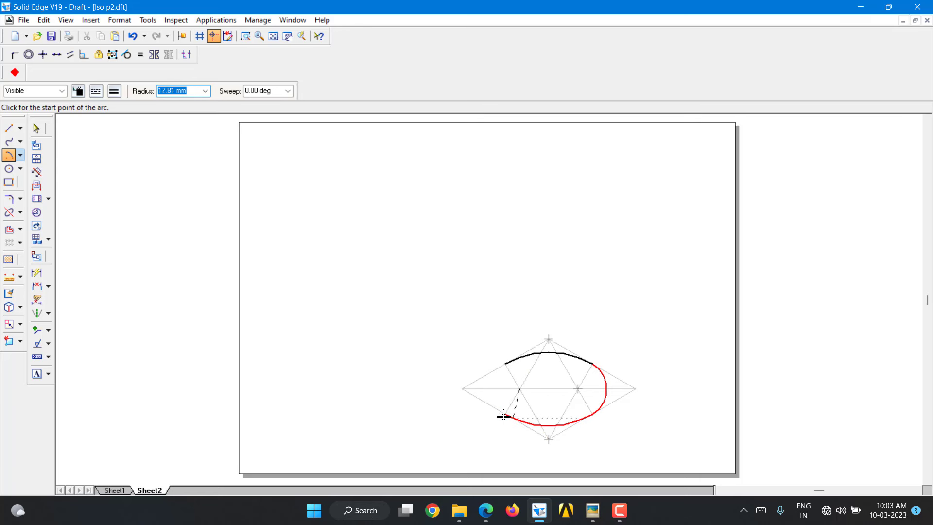
left_click(504, 364)
left_click(505, 414)
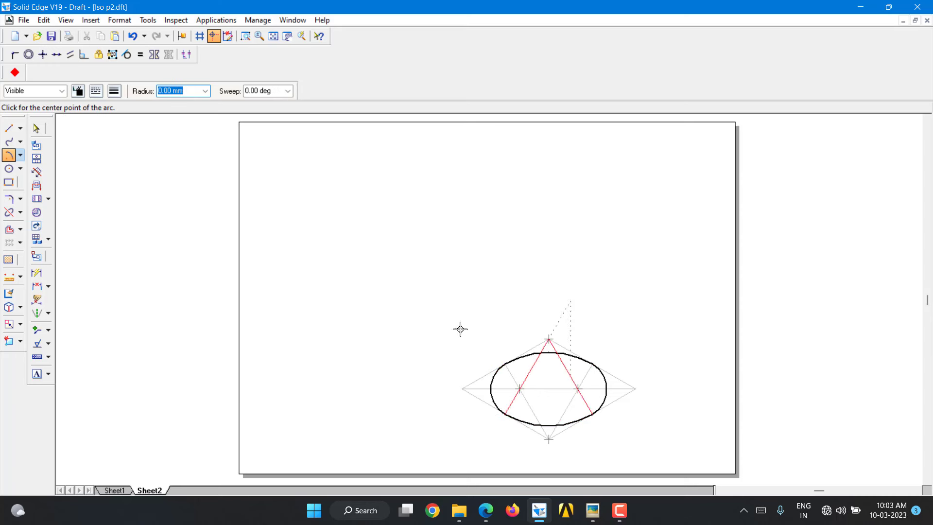
Draw a 50 mm vertical line at 90° upward from the centre of the base ellipse as the cone's axis
left_click(8, 128)
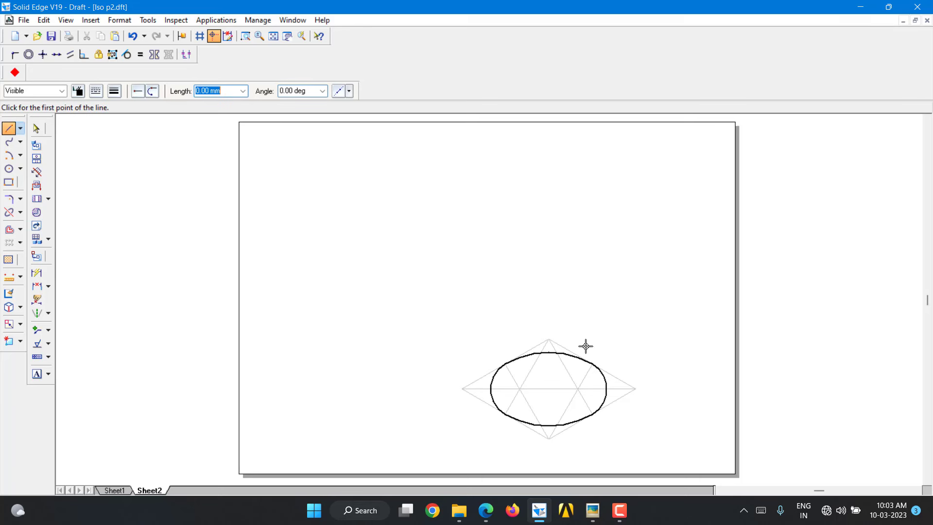
left_click(549, 387)
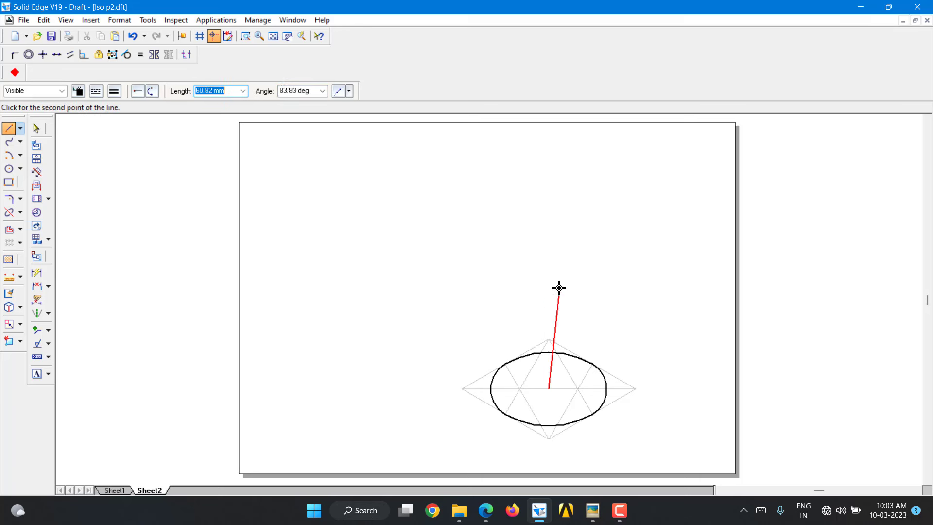
type("5")
key("Tab")
type("90")
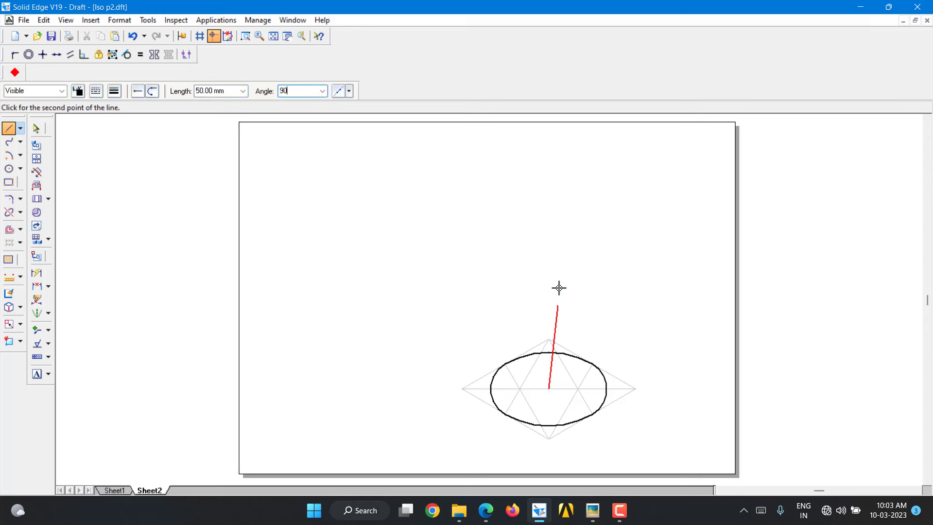
key("Return")
Change the cone's axis to a thin dash-dot centre line
left_click(36, 128)
left_click(548, 322)
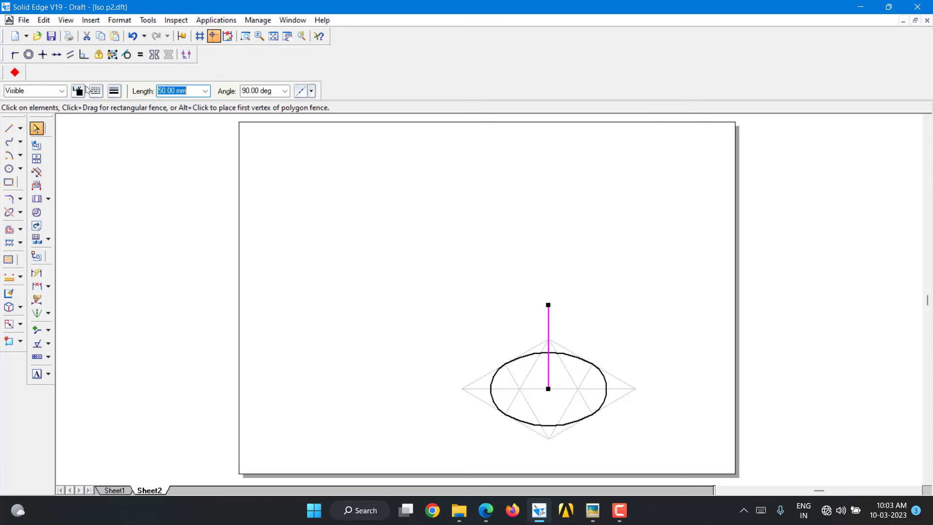
left_click(96, 91)
left_click(119, 130)
left_click(114, 92)
left_click(124, 112)
left_click(363, 186)
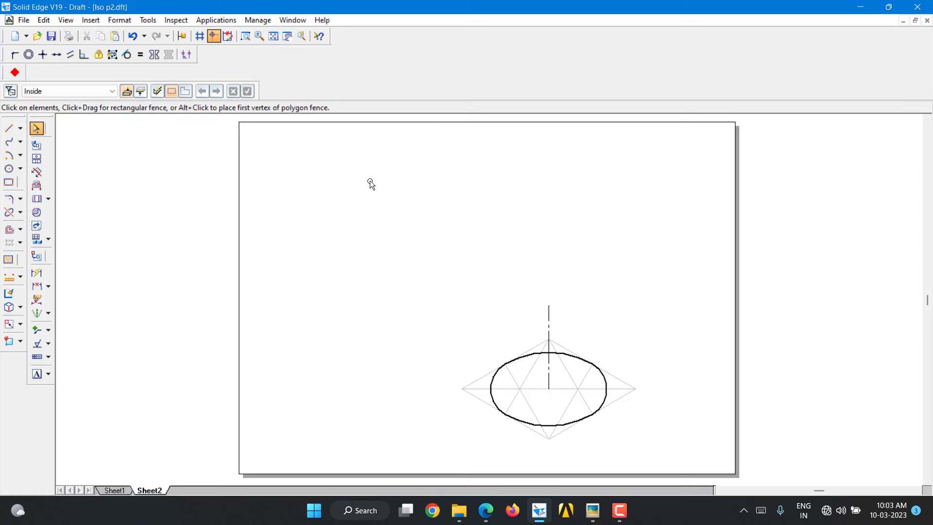
Draw the cone's two slanted edges from the top of the axis, tangent to the ellipse's left and right arcs
left_click(9, 128)
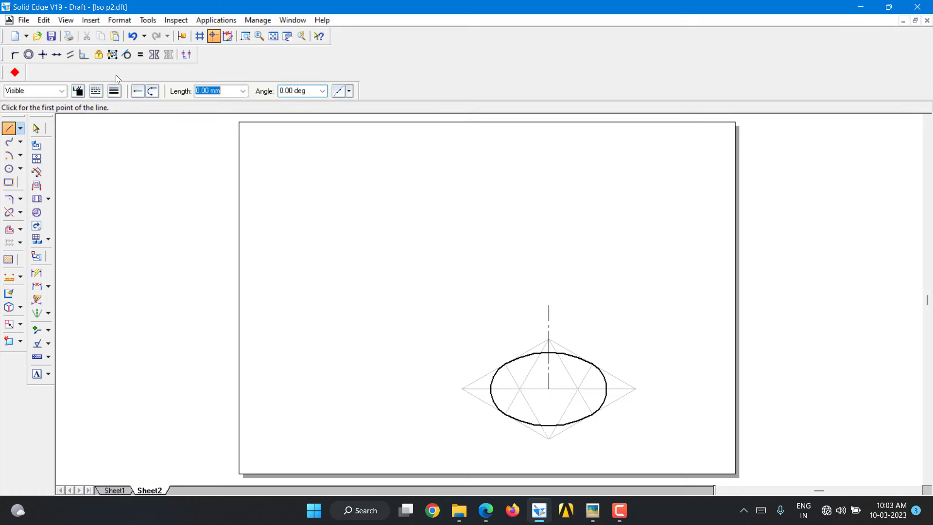
left_click(549, 301)
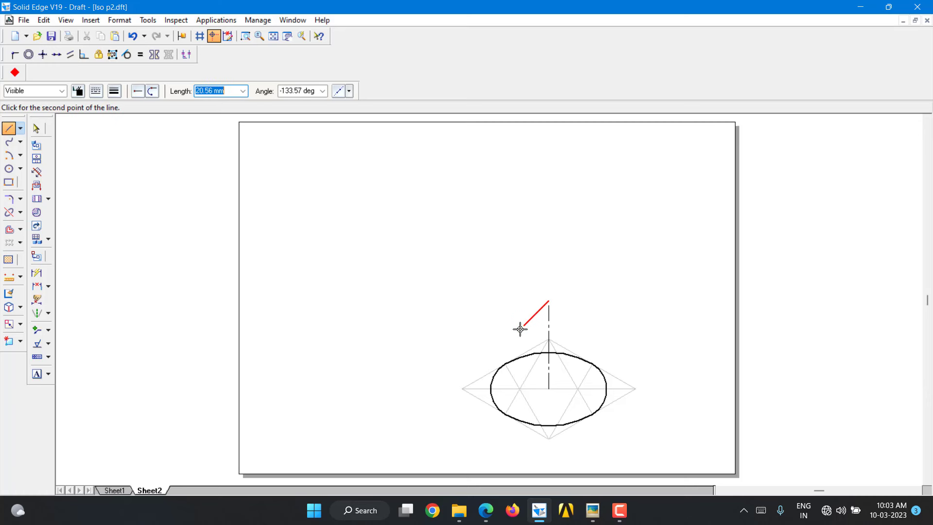
left_click(550, 303)
left_click(550, 303)
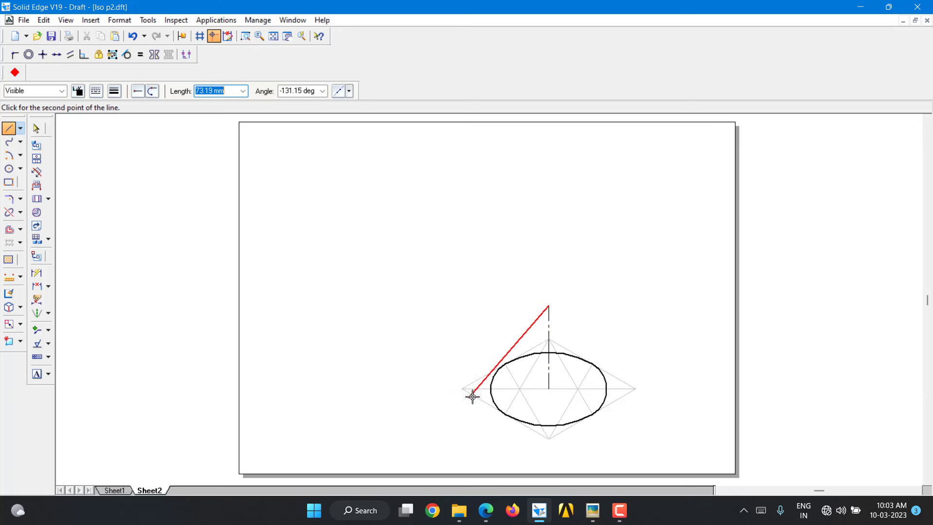
left_click(490, 380)
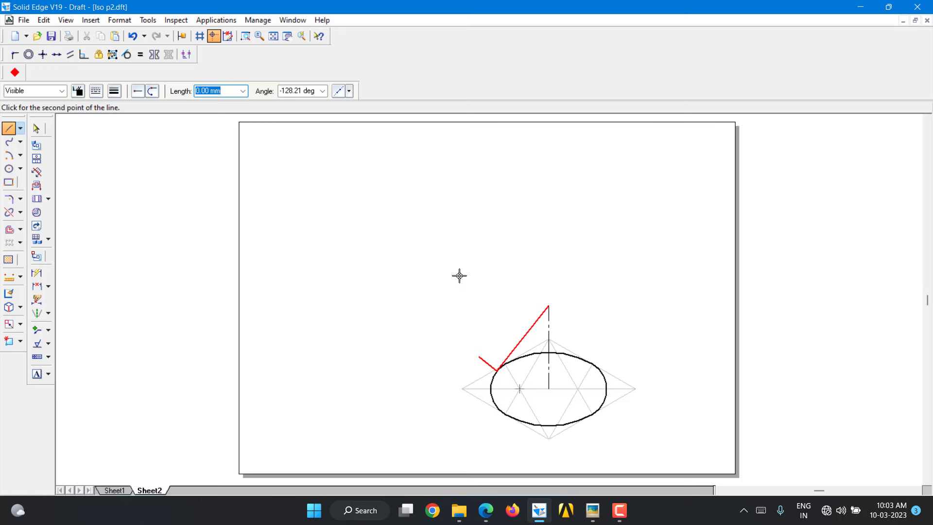
left_click(547, 305)
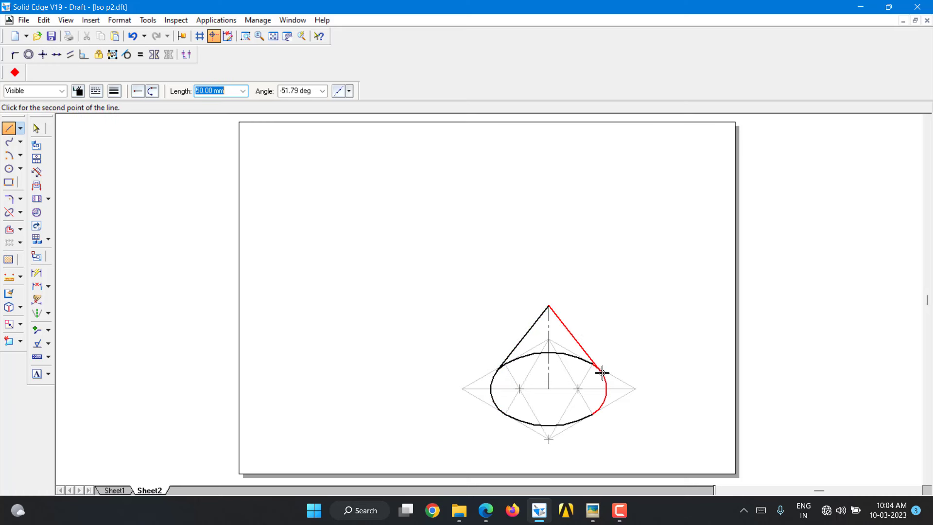
left_click(622, 355)
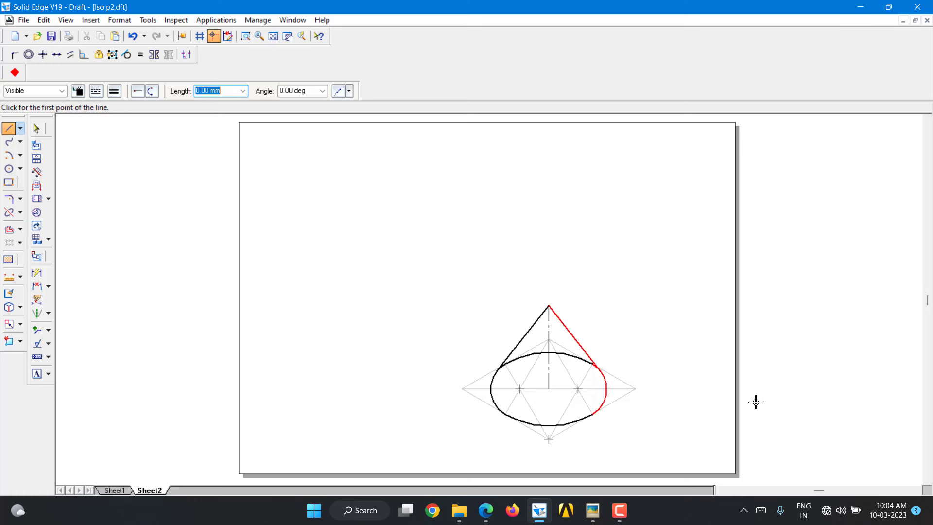
left_click(36, 129)
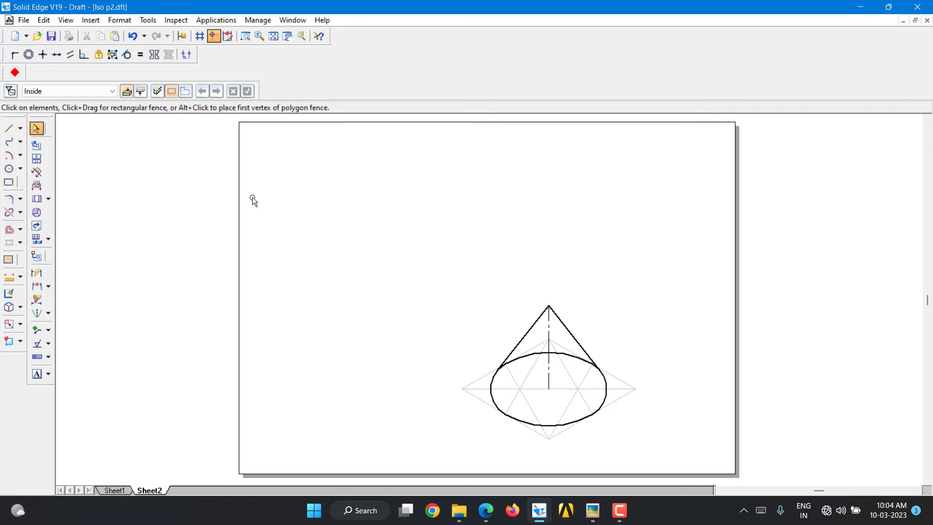
Change the ellipse's upper arc, hidden behind the cone, to a thin grey line
left_click(524, 360)
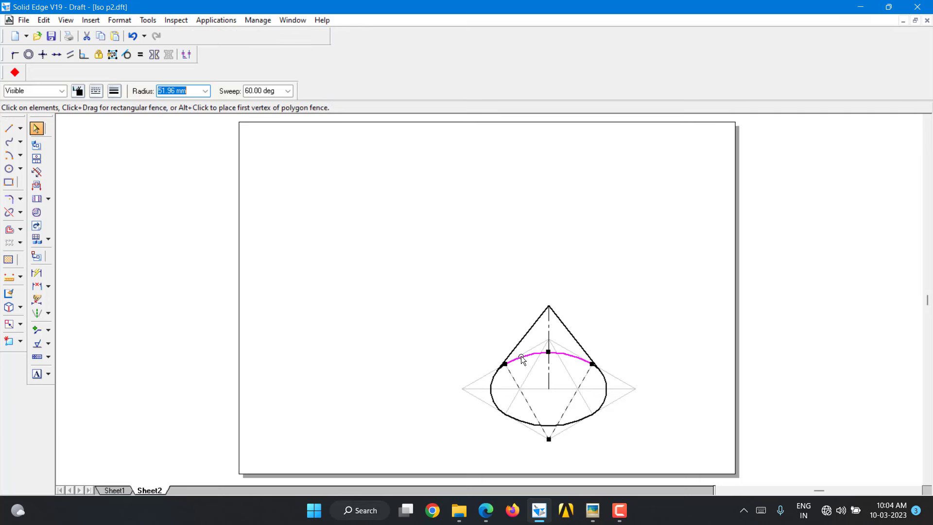
left_click(677, 282)
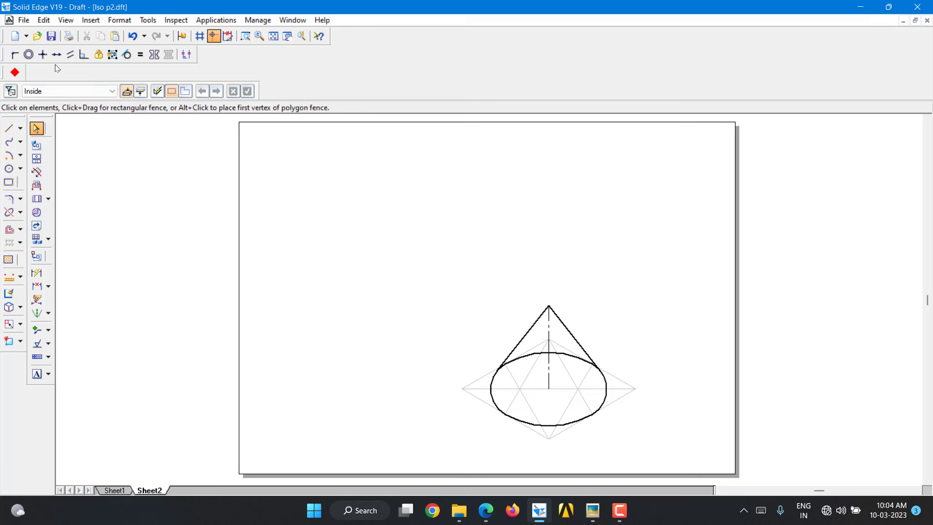
left_click(245, 36)
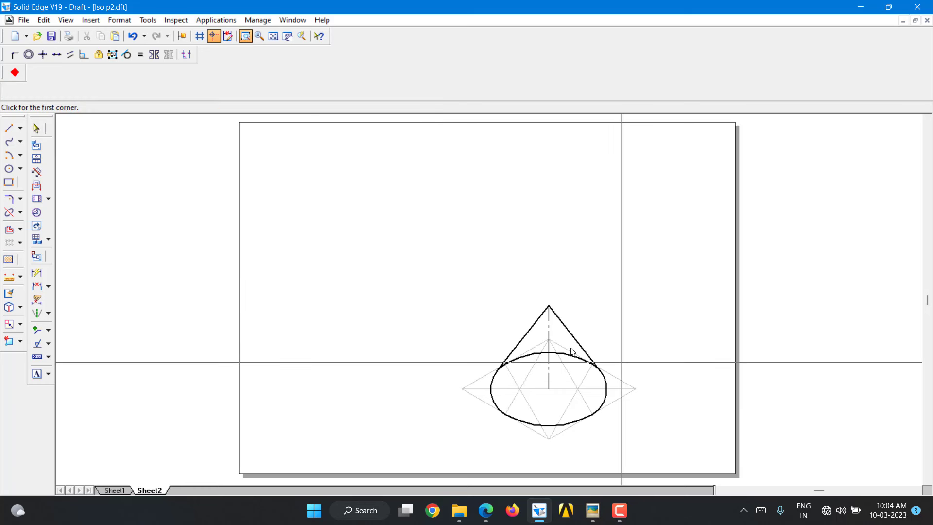
left_click_drag(456, 319, 672, 421)
key("Escape")
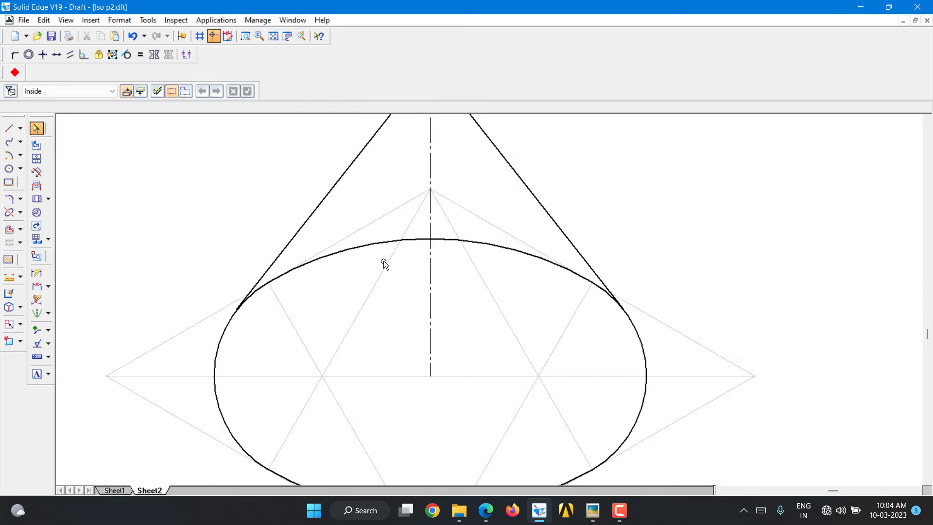
left_click(301, 265)
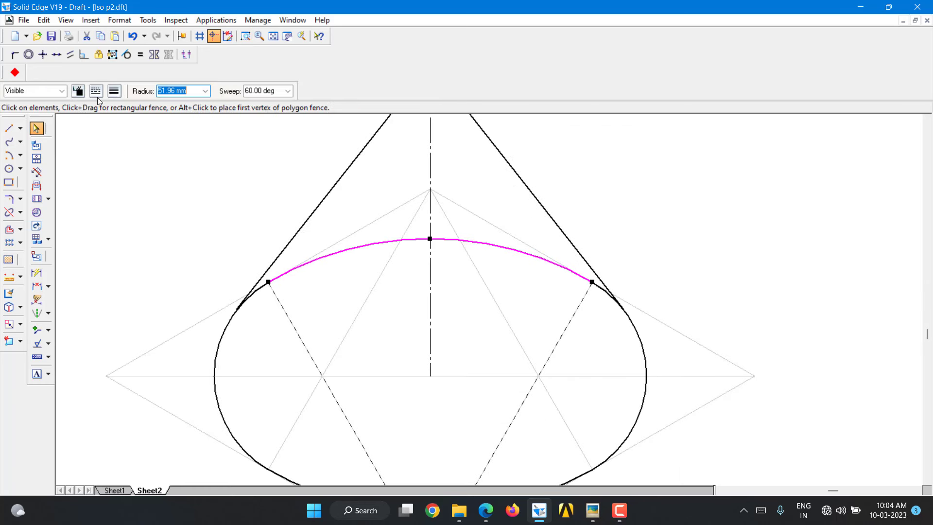
left_click(79, 91)
left_click(106, 120)
left_click(114, 91)
left_click(146, 136)
left_click(228, 298)
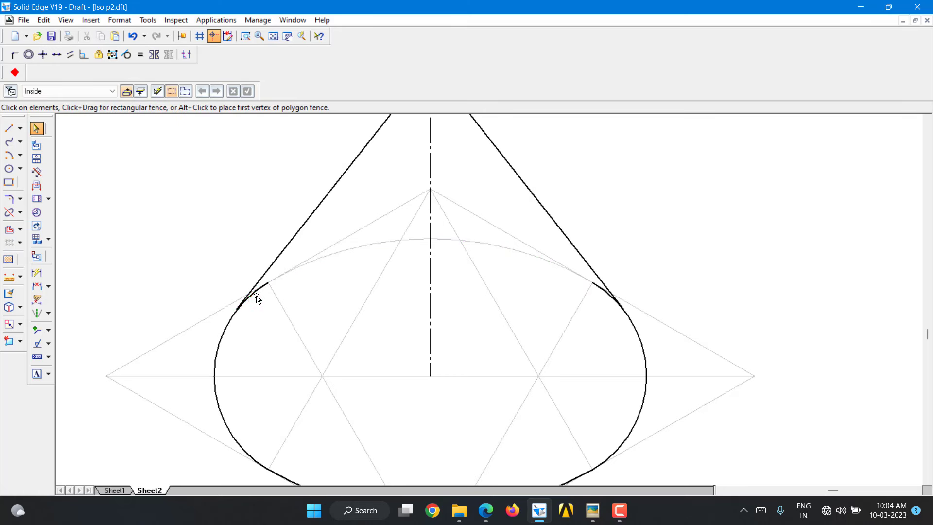
Split the ellipse's left and right arcs at their tangent points with the cone's slanted edges
left_click(8, 212)
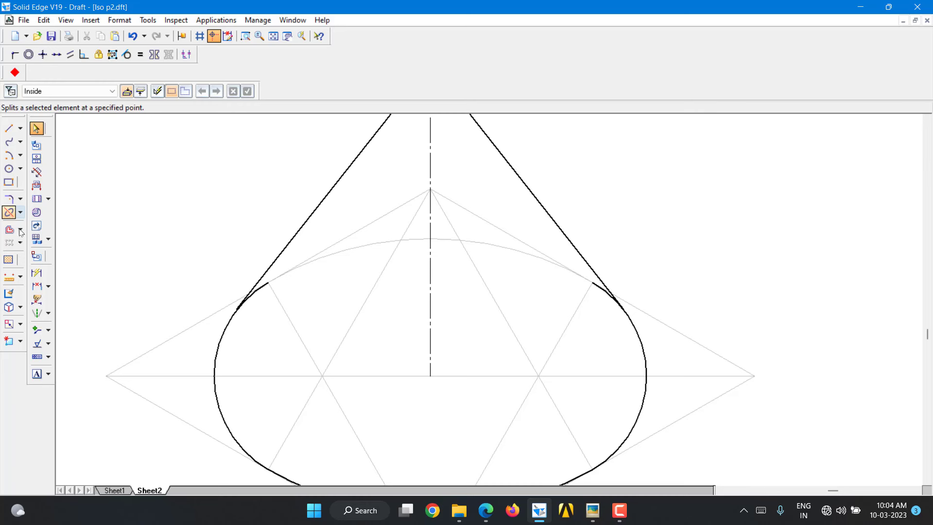
left_click(218, 348)
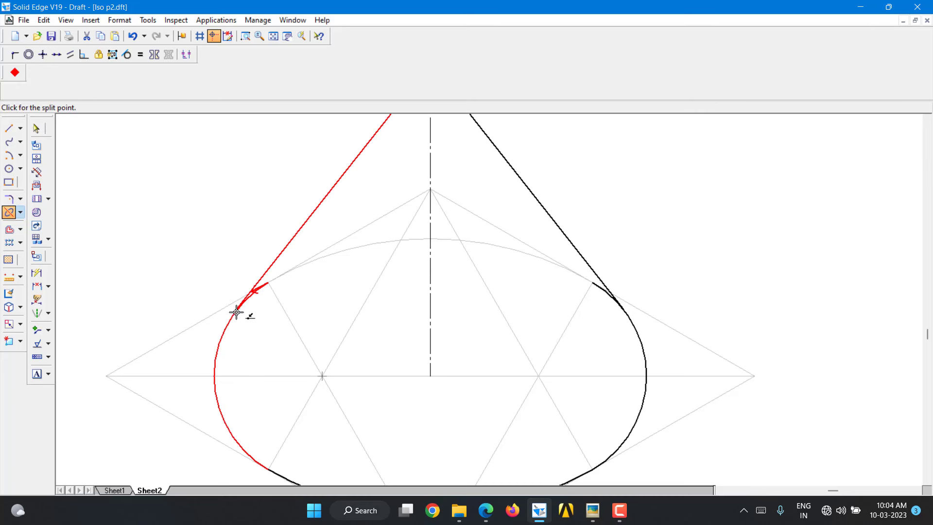
left_click(237, 308)
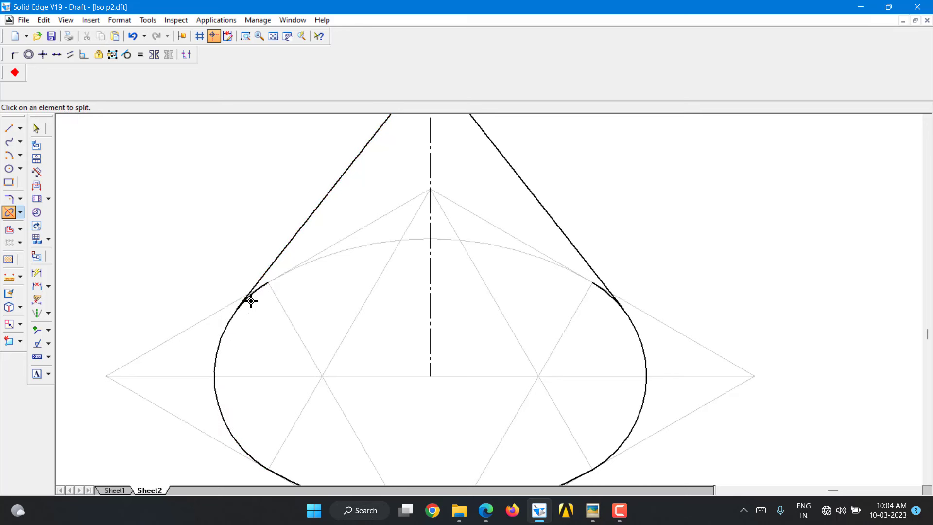
left_click(640, 360)
left_click(611, 310)
left_click(37, 128)
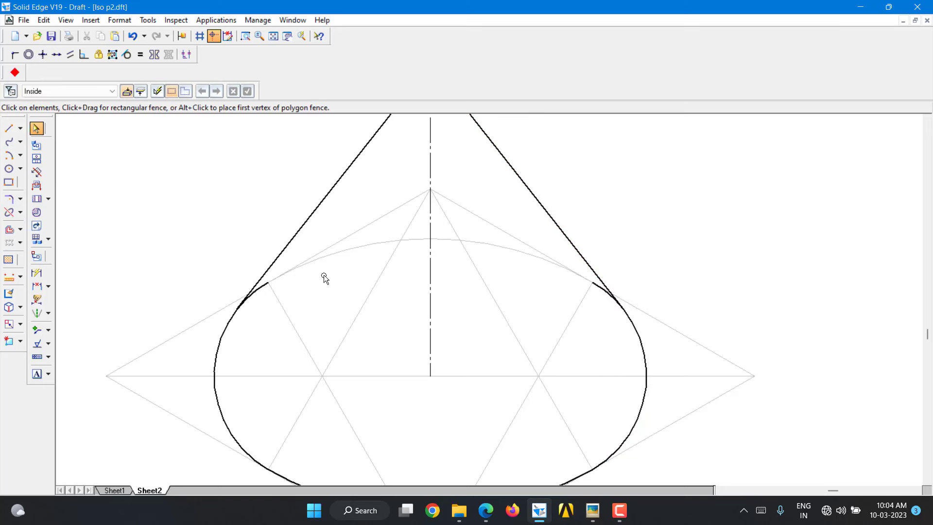
Set the two short arc segments above the tangent points to grey with a 0.13 mm line width
left_click(261, 290)
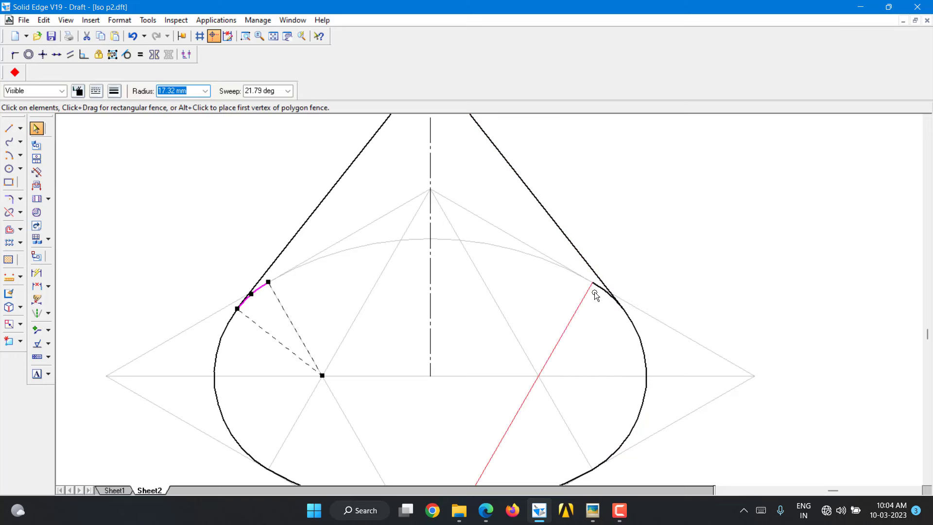
left_click(78, 91)
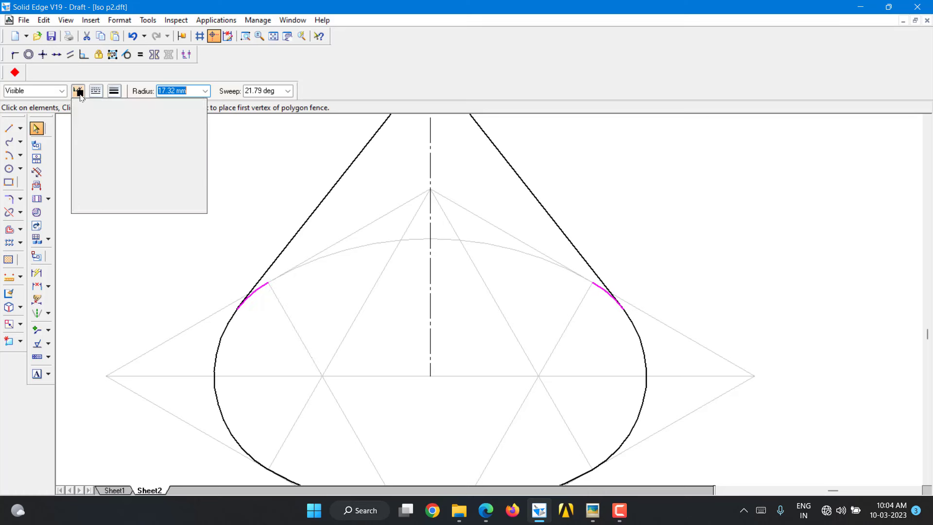
left_click(97, 118)
left_click(115, 92)
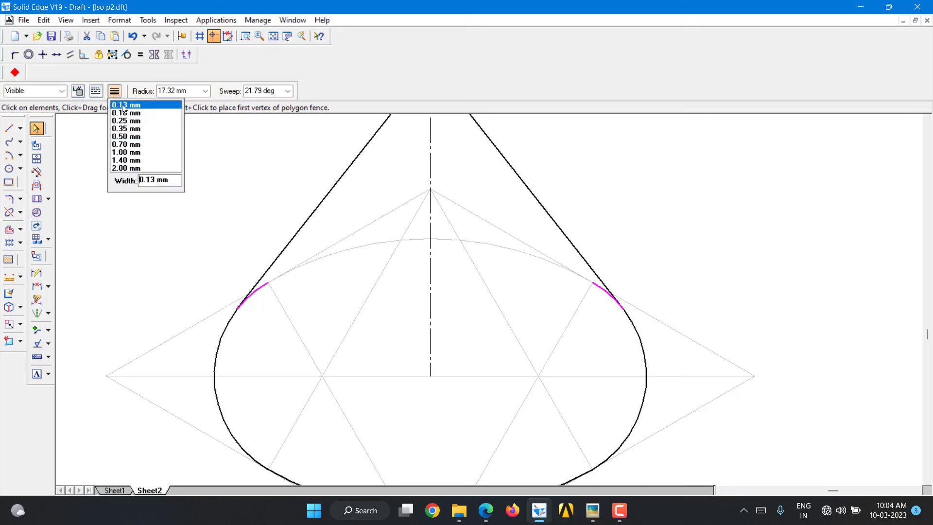
left_click(122, 105)
left_click(273, 36)
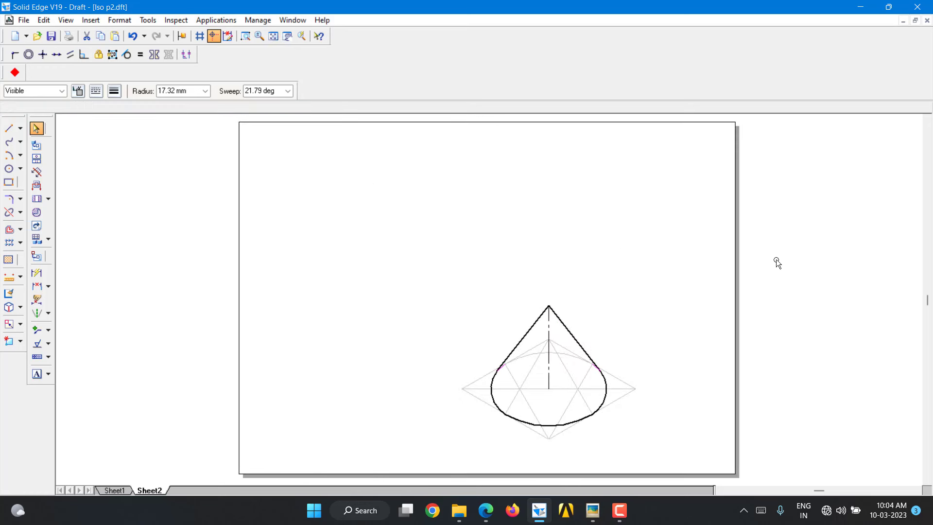
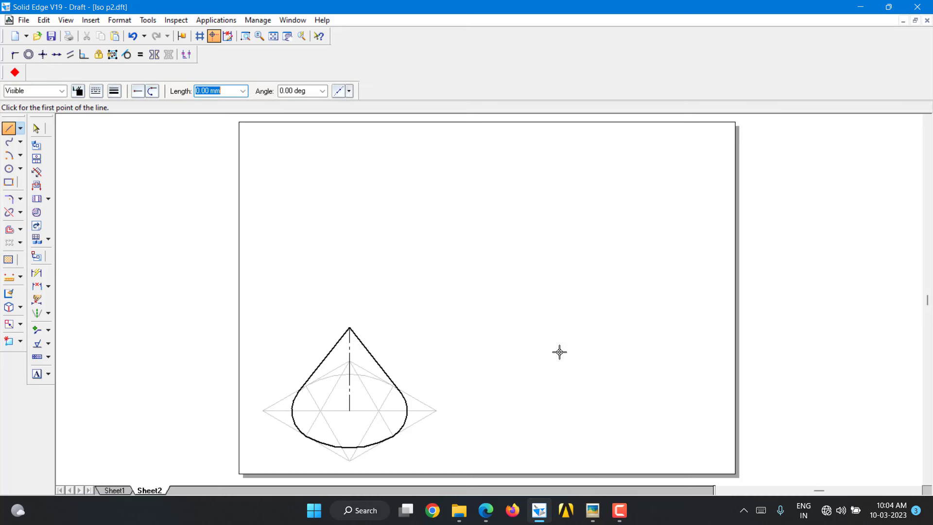
Draw the two right sides of a 40 mm rhombus at 30° and 150°, in the empty area right of the cone
left_click(560, 352)
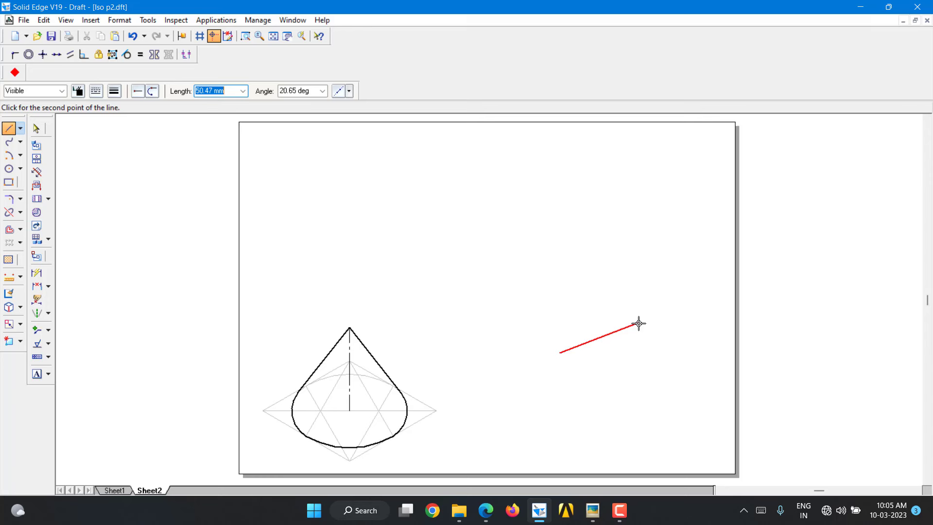
type("40")
key("Tab")
type("30")
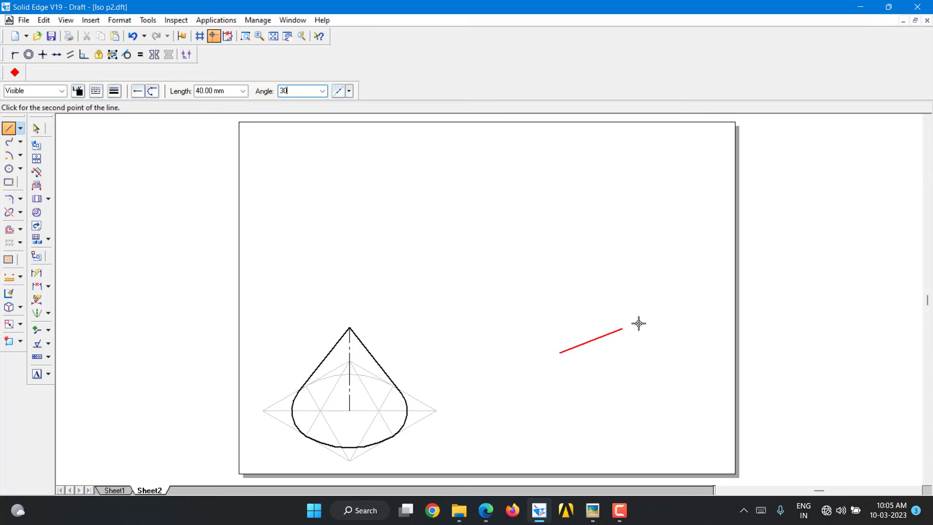
key("Return")
type("40")
key("Tab")
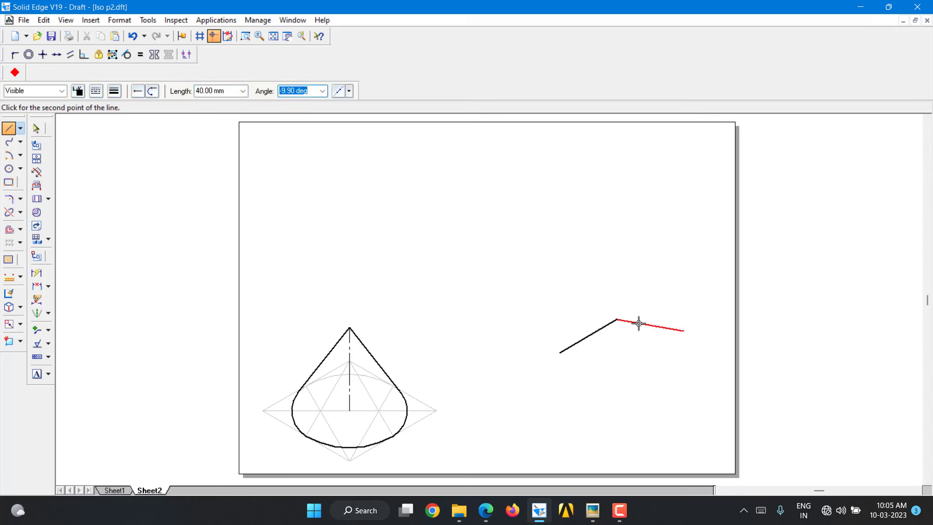
type("17")
key("Return")
Draw the rhombus's upper left side, 40 mm long at -150°, from the top vertex
type("40")
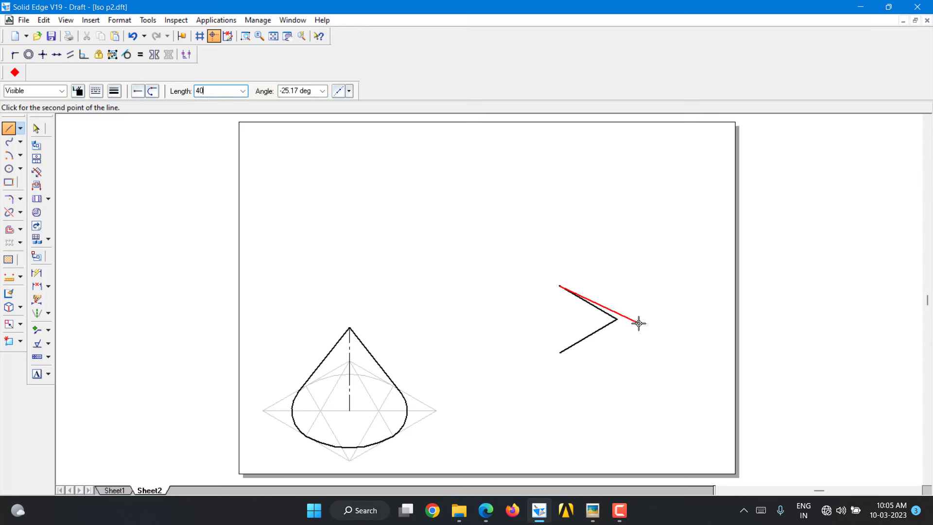
key("Return")
type("-150")
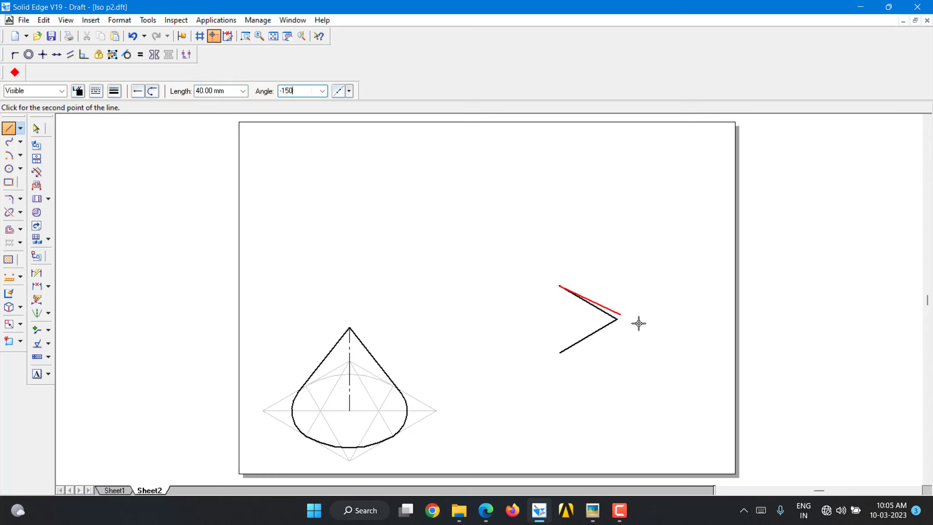
key("Return")
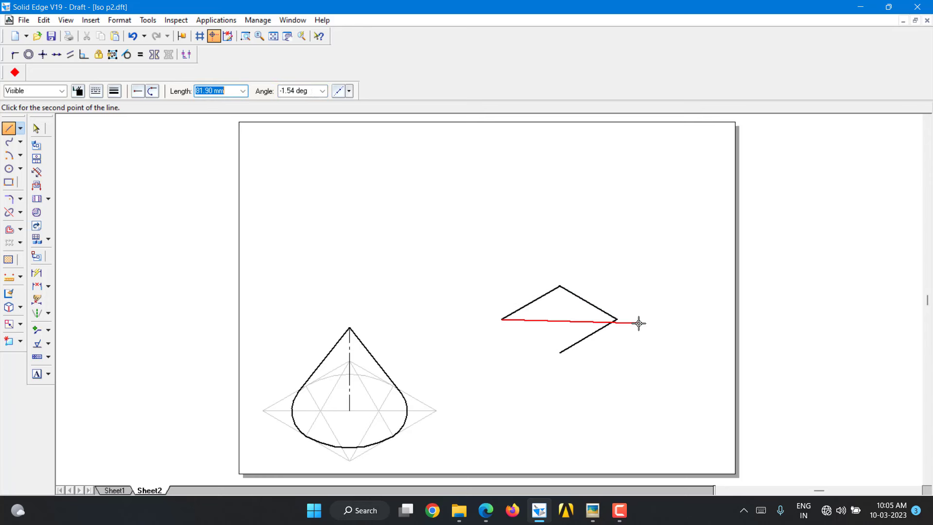
Close the rhombus with its lower left side and set all four sides to light gray with a 0.13 mm line width
left_click(560, 352)
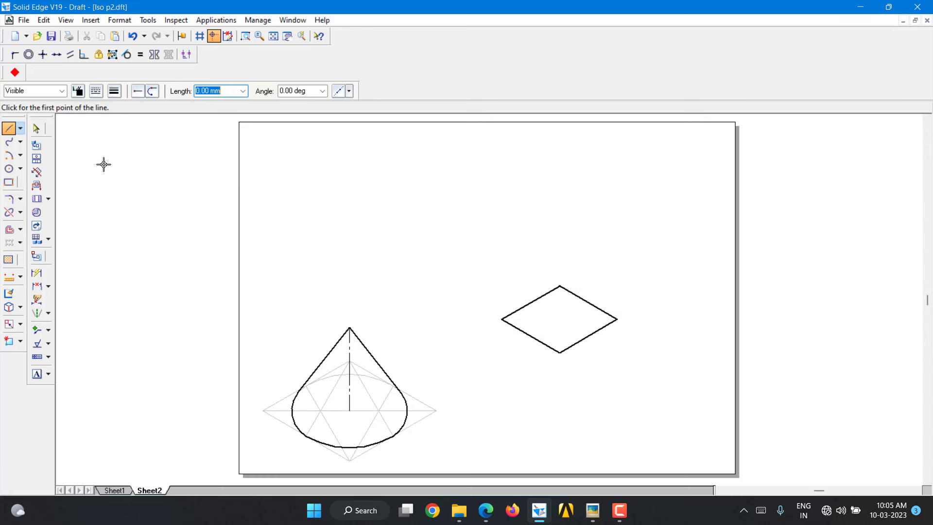
left_click(36, 128)
left_click_drag(660, 380, 490, 277)
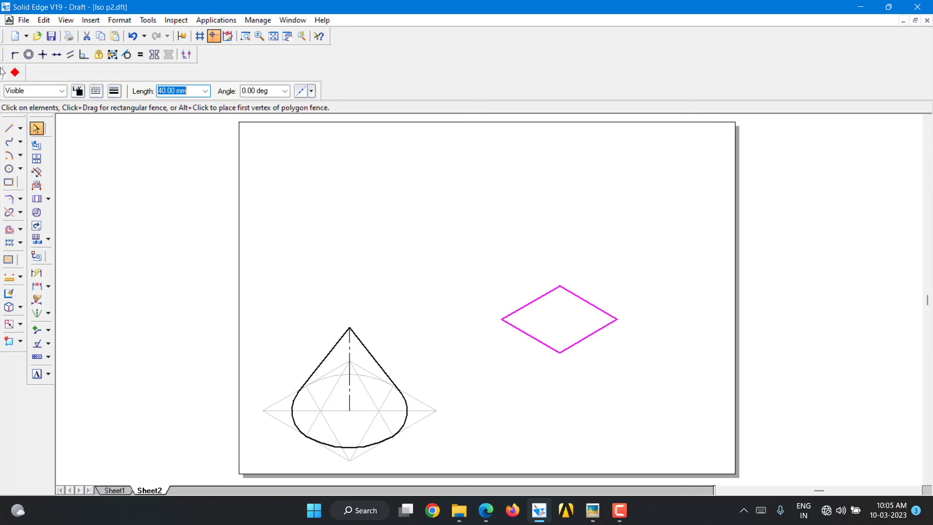
left_click(78, 91)
left_click(103, 116)
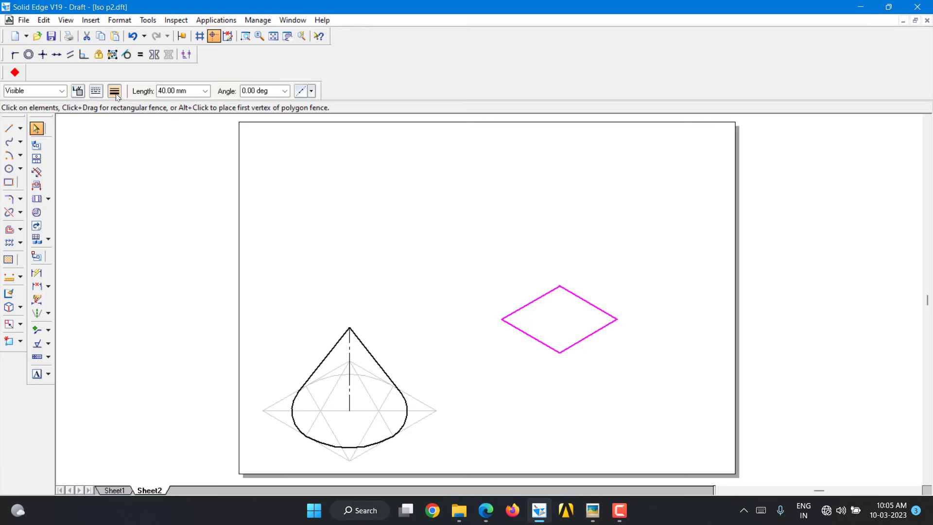
left_click(114, 90)
left_click(120, 105)
left_click(454, 203)
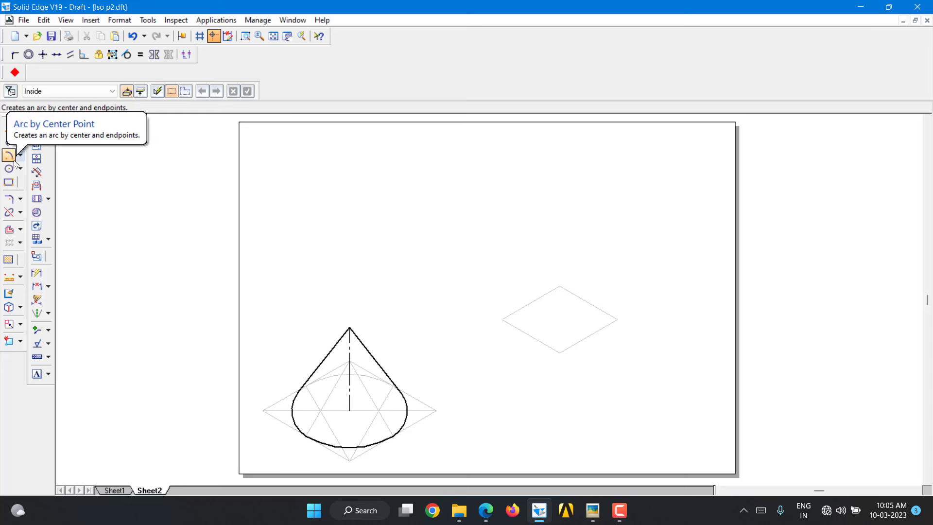
Draw light gray, 0.13 mm wide lines from the rhombus's bottom vertex to the midpoints of its upper right and upper left sides
left_click(9, 128)
left_click(77, 91)
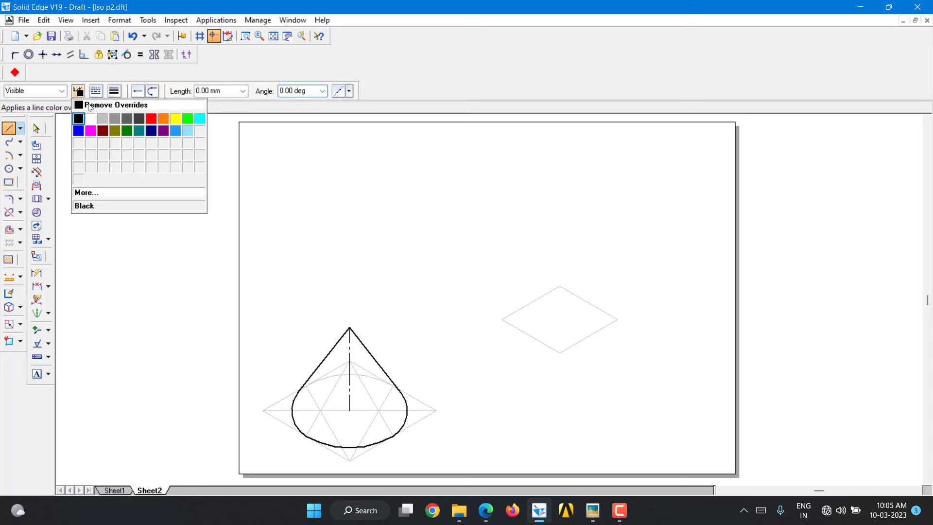
left_click(105, 123)
left_click(114, 91)
left_click(116, 151)
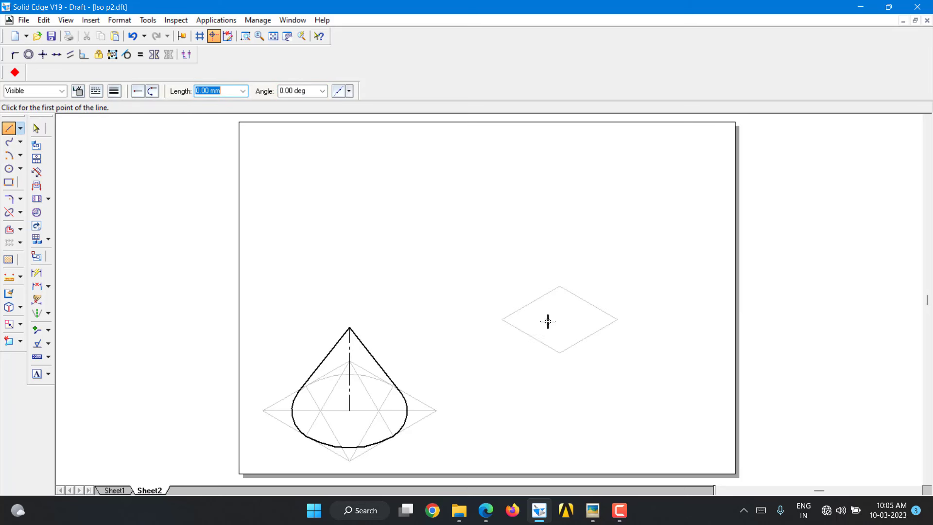
left_click(560, 352)
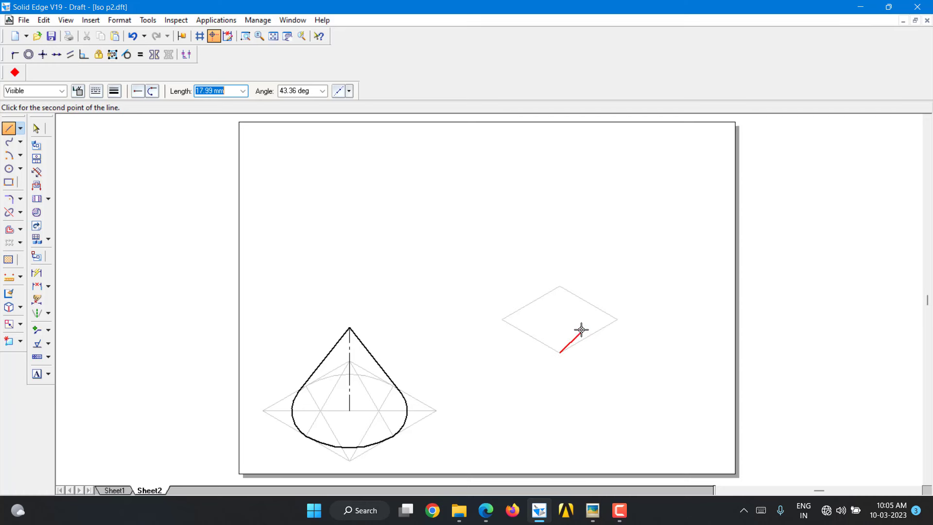
left_click(589, 302)
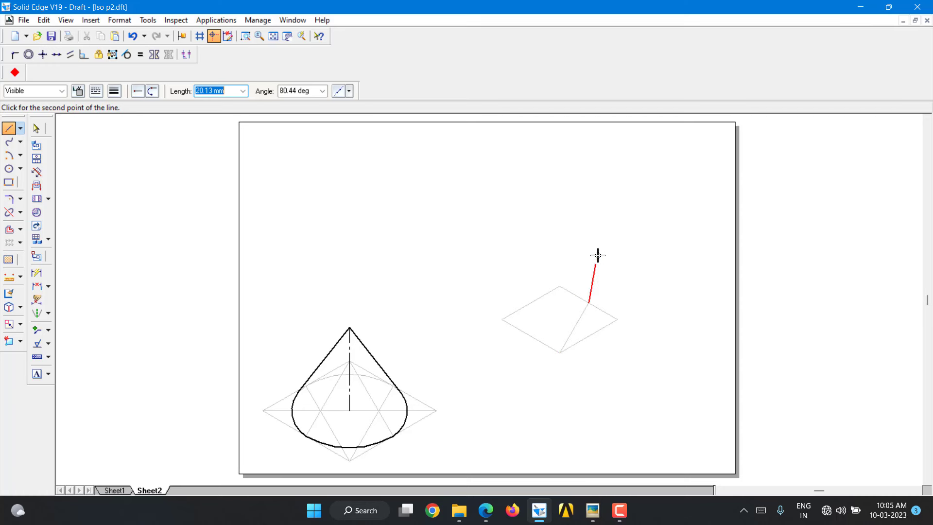
left_click(559, 352)
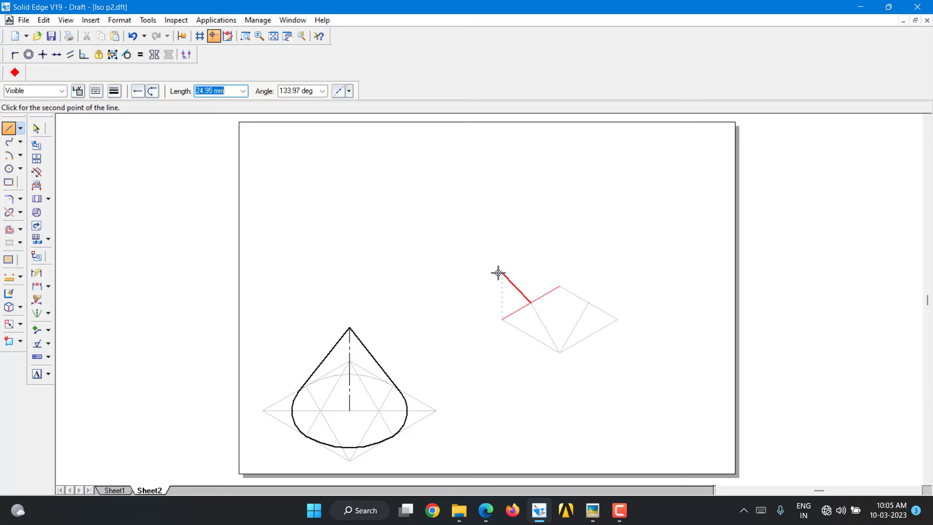
left_click(531, 303)
Draw a line from the rhombus's top vertex to the midpoint of its lower left side, and add the long horizontal diagonal
left_click(561, 287)
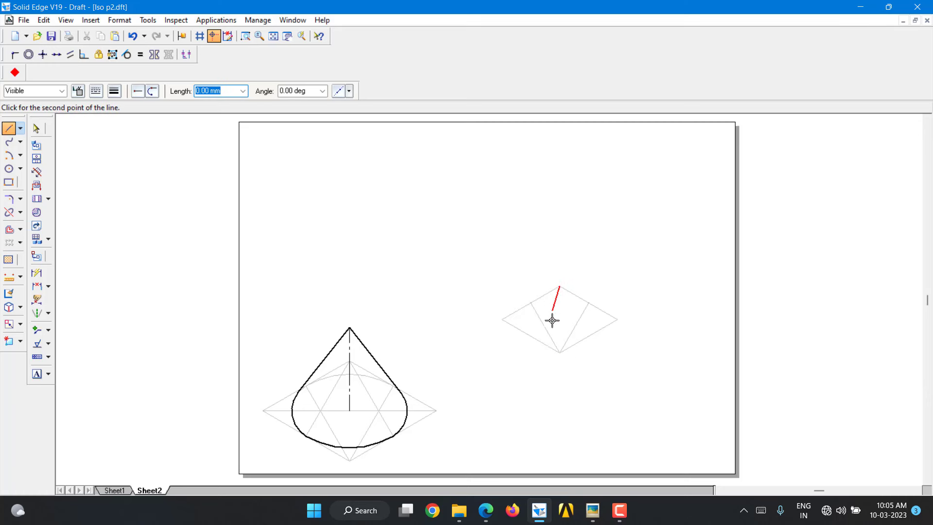
left_click(531, 336)
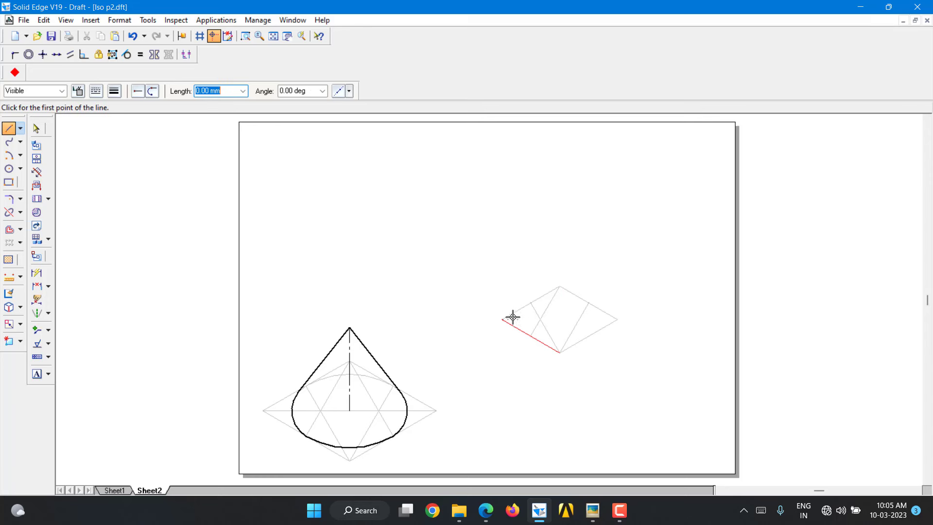
left_click(502, 319)
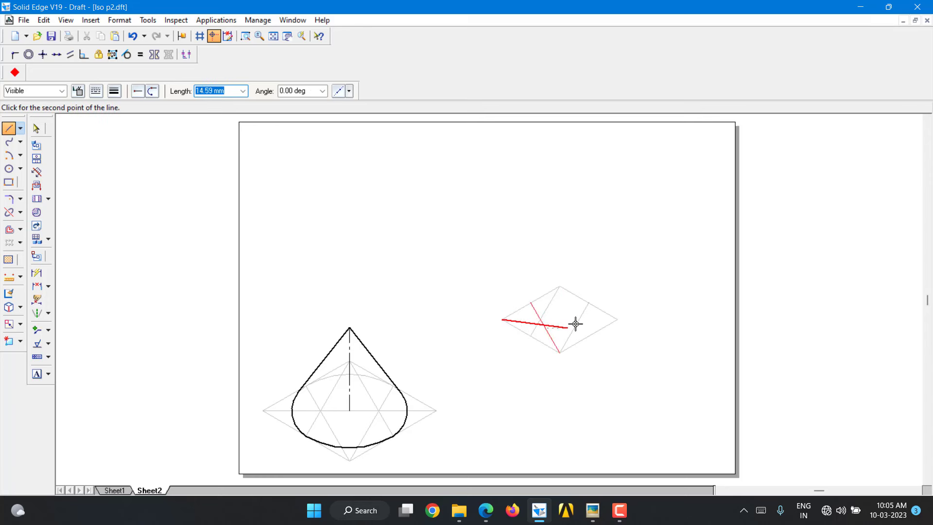
left_click(616, 320)
right_click(653, 244)
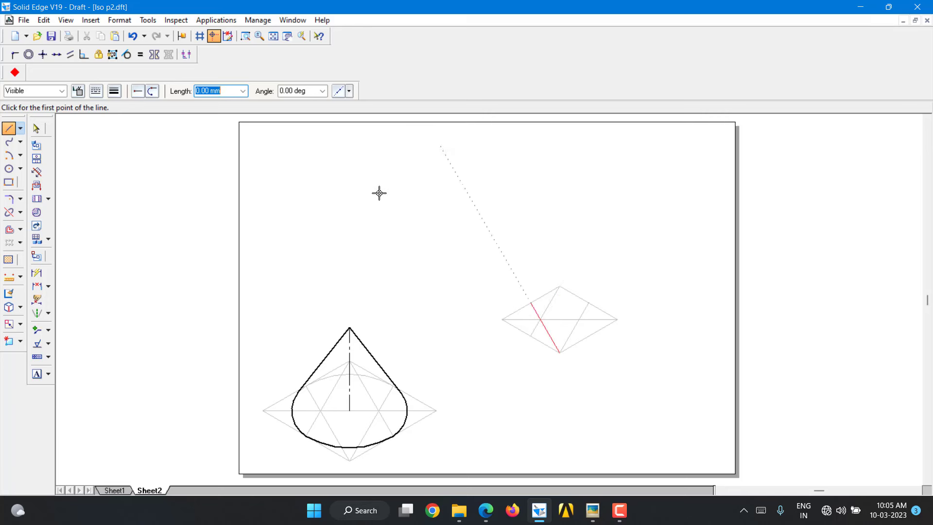
Draw a black, 0.50 mm wide arc centred on the rhombus's bottom vertex, from the upper left side's midpoint to the upper right side's midpoint
left_click(13, 154)
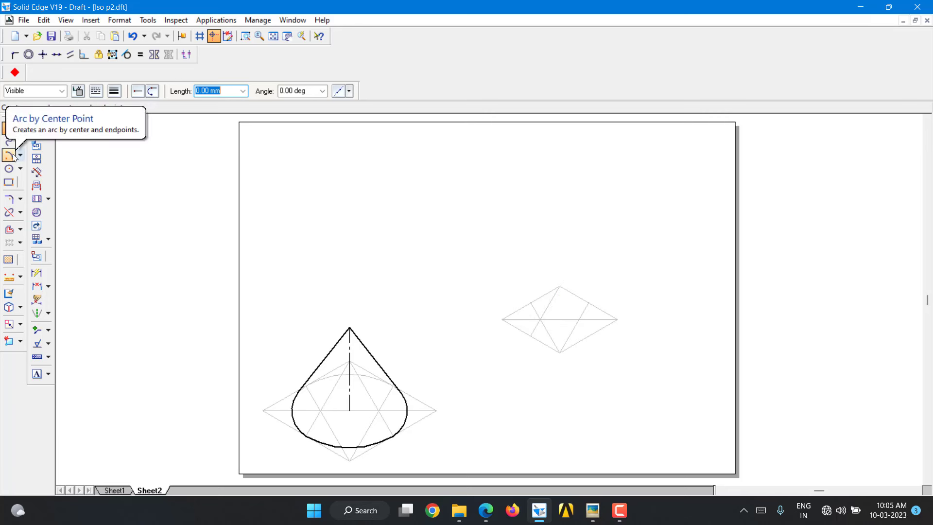
left_click(78, 91)
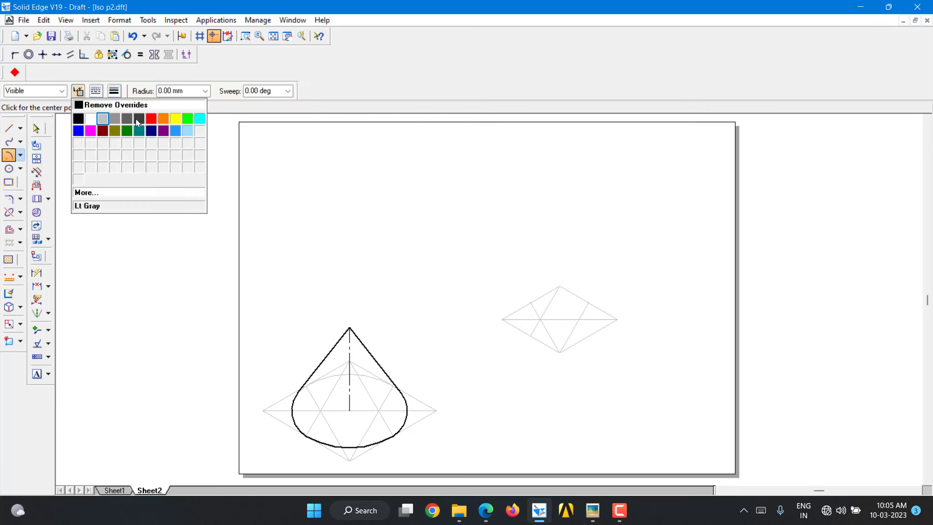
left_click(78, 119)
left_click(114, 90)
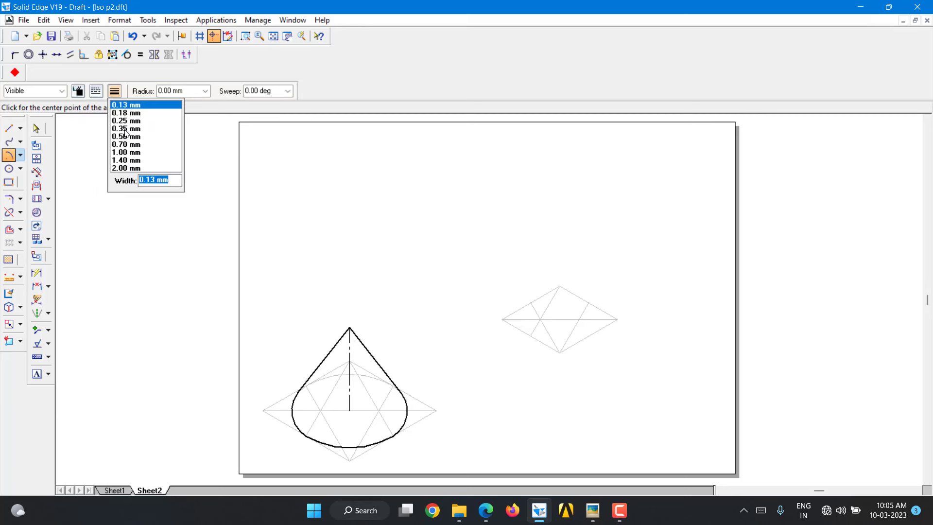
left_click(126, 136)
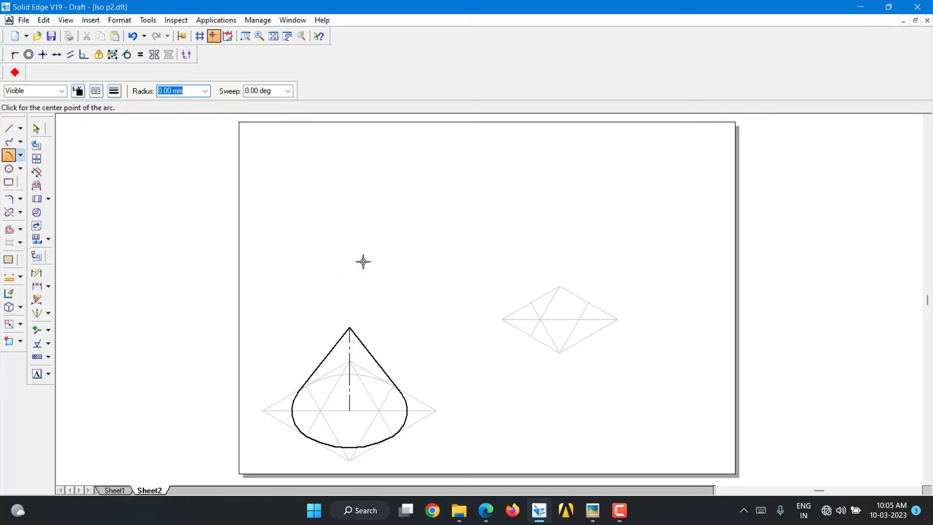
left_click(560, 351)
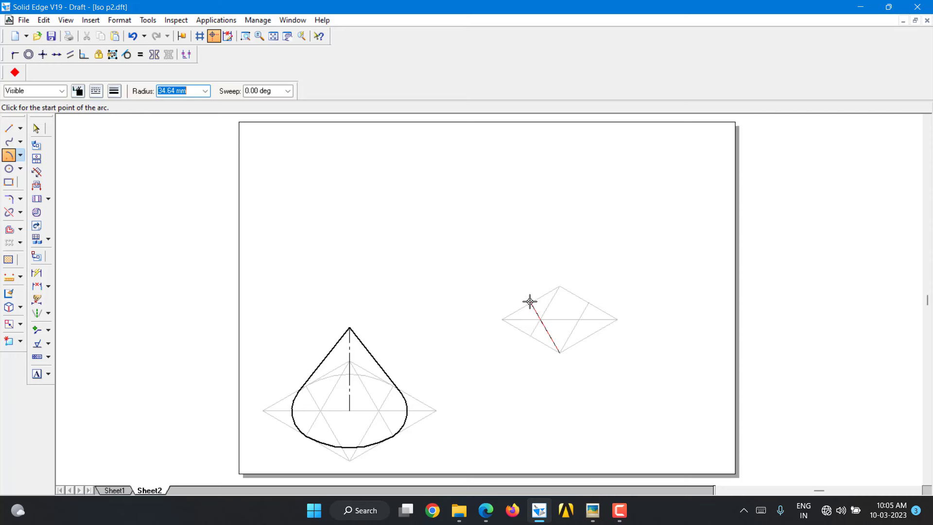
left_click(530, 302)
left_click(589, 302)
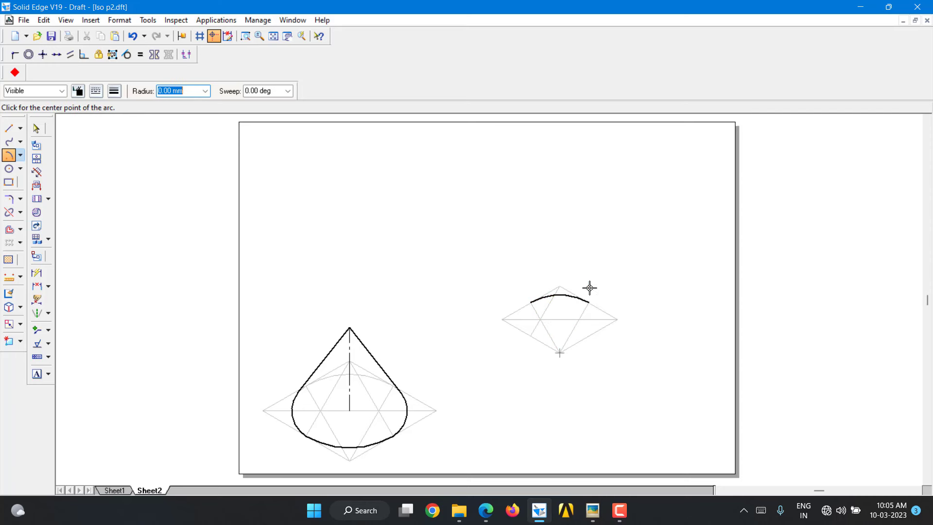
Draw the lower arc centred on the rhombus's top vertex, between the midpoints of the lower left and lower right sides
left_click(559, 351)
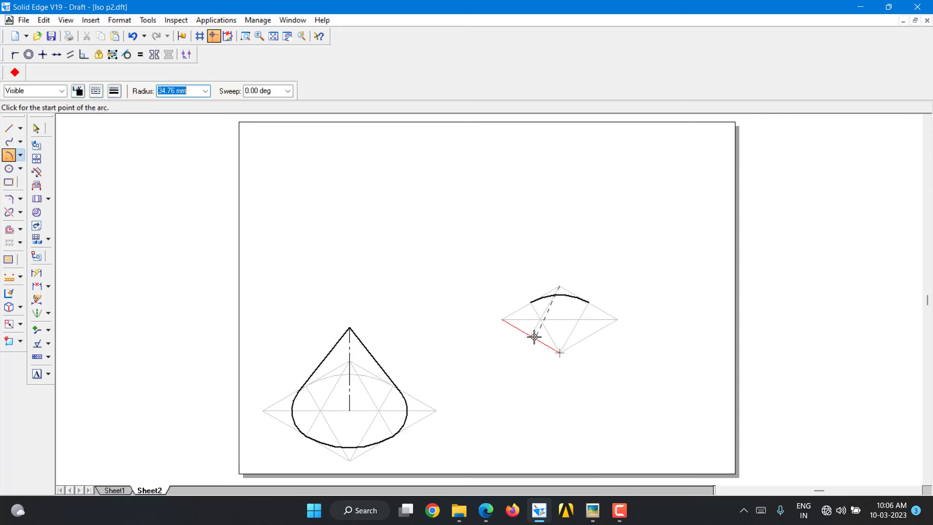
left_click(556, 343)
right_click(562, 348)
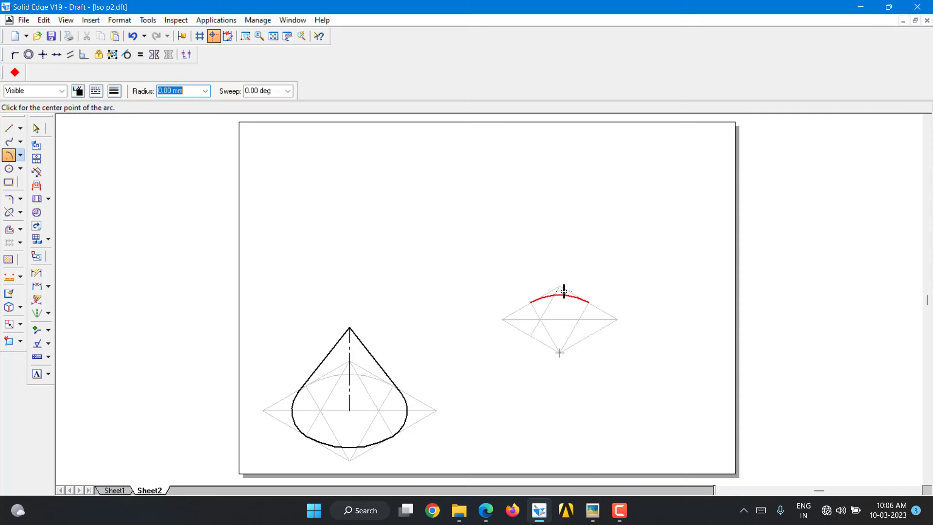
left_click(559, 352)
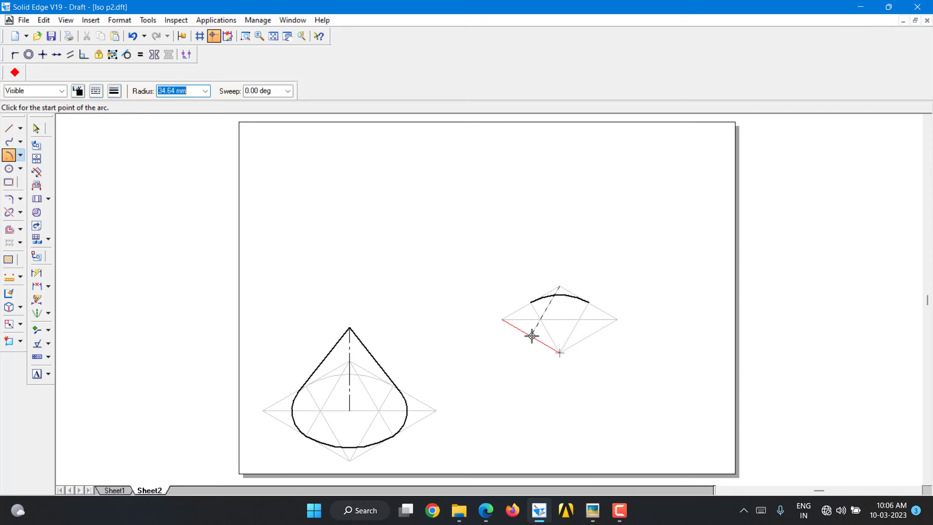
left_click(531, 336)
left_click(588, 336)
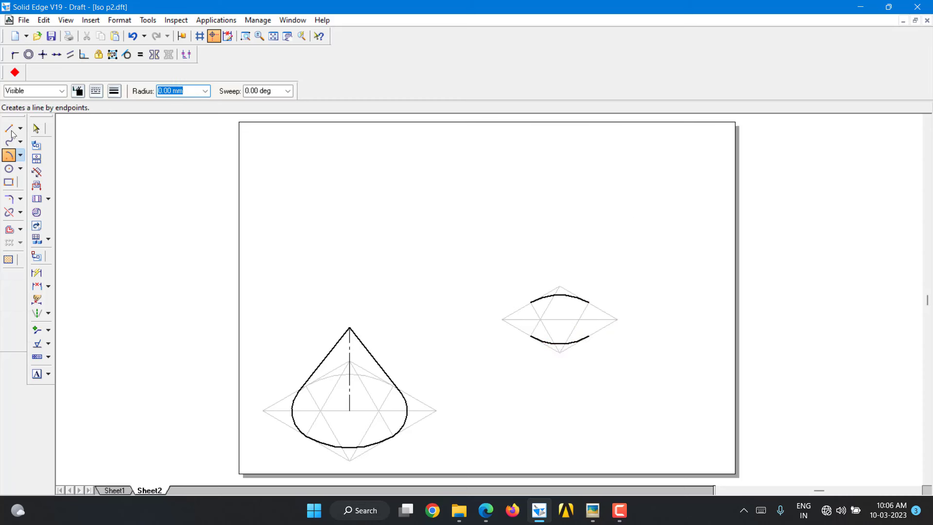
Draw a 20 mm line at -90° from the midpoint of the rhombus's horizontal diagonal
left_click(9, 128)
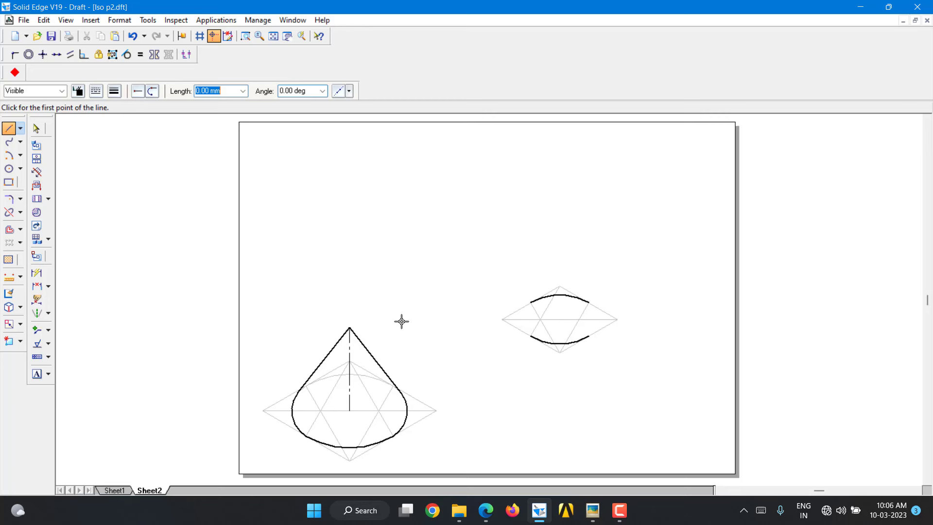
left_click(560, 319)
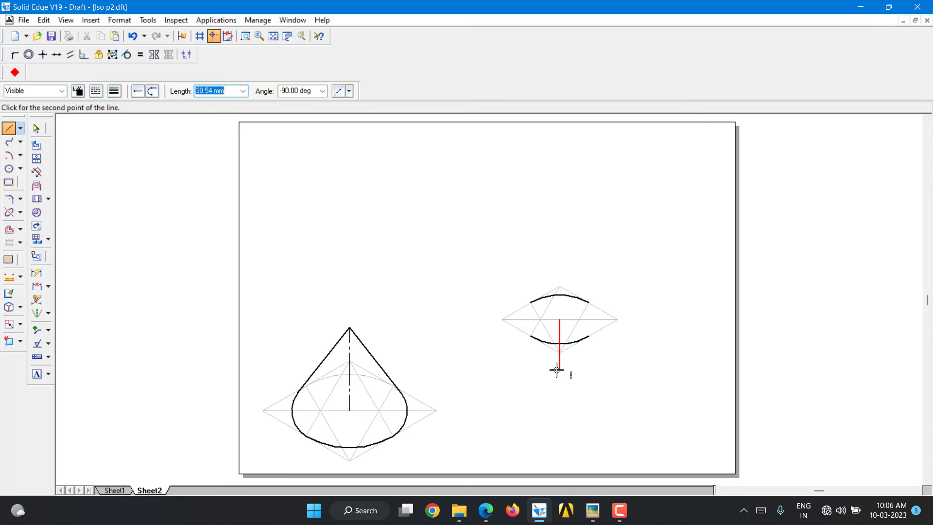
type("20")
key("Tab")
left_click(552, 454)
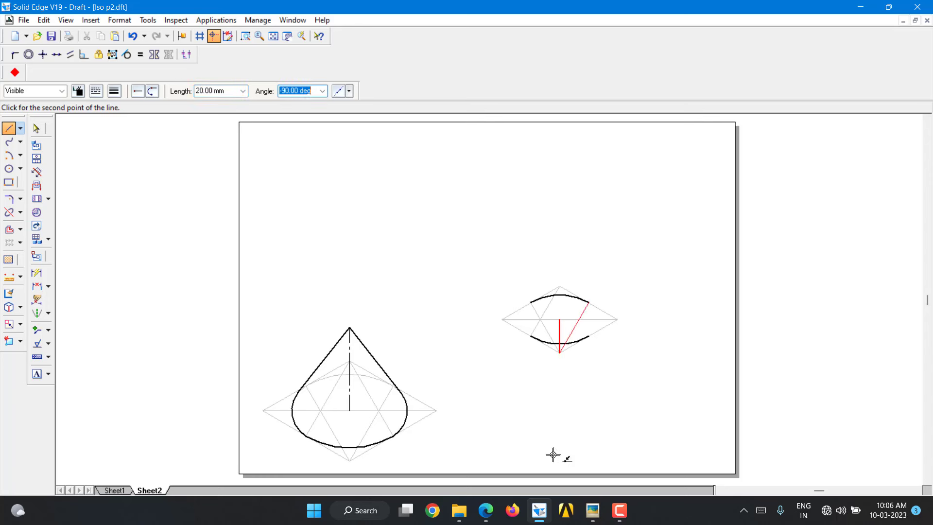
type("150")
key("Return")
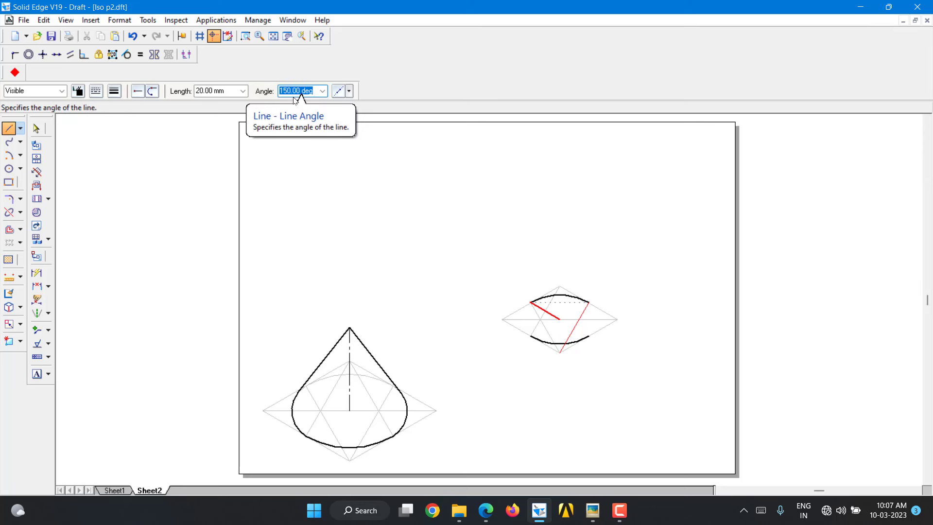
type("-")
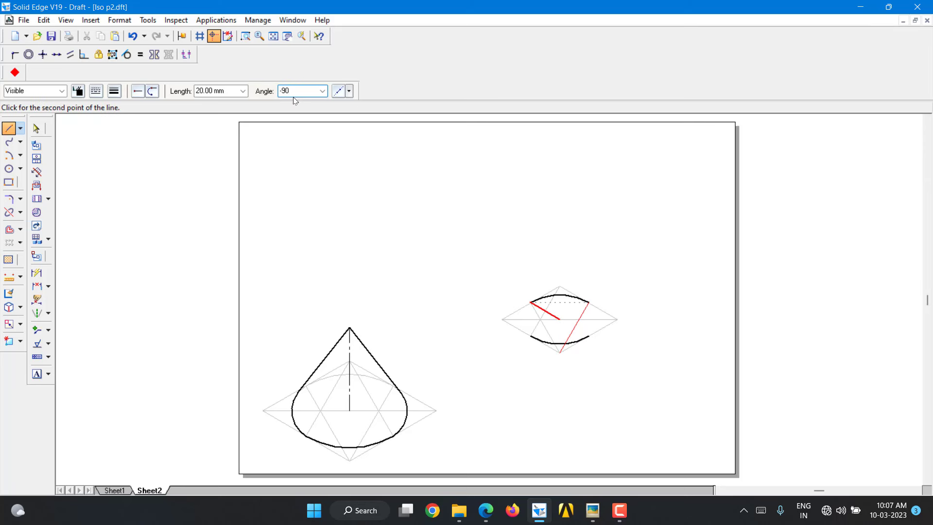
type("90")
key("Return")
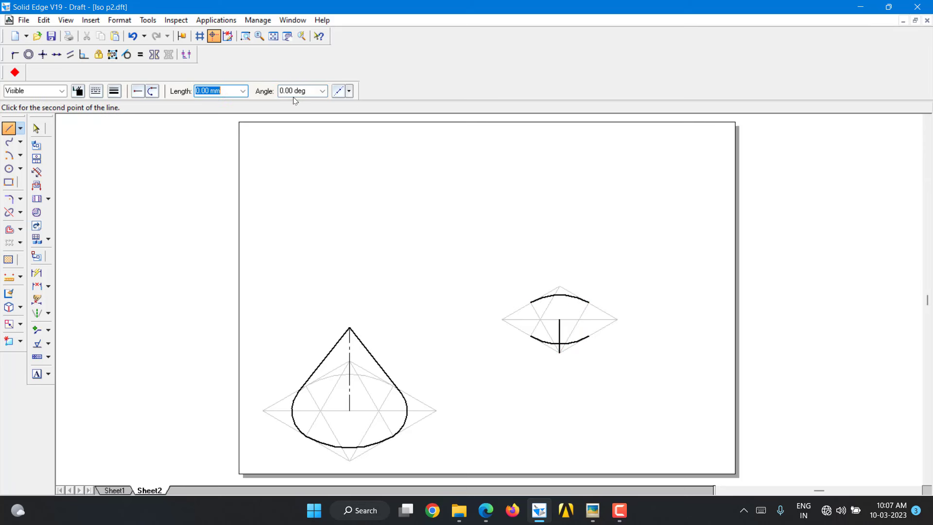
Set the 20 mm vertical line to a dash-dot centre line type with a 0.13 mm width
left_click(35, 129)
left_click(559, 338)
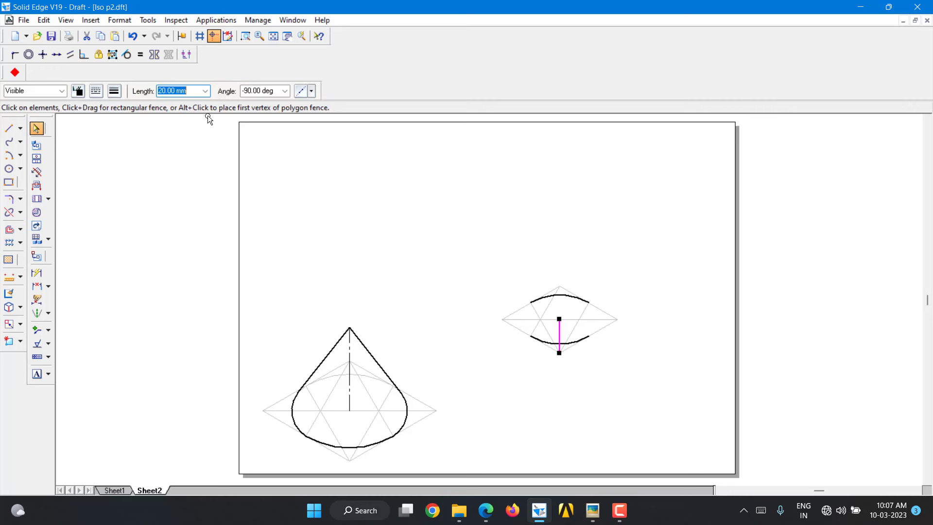
left_click(95, 92)
left_click(117, 127)
left_click(114, 91)
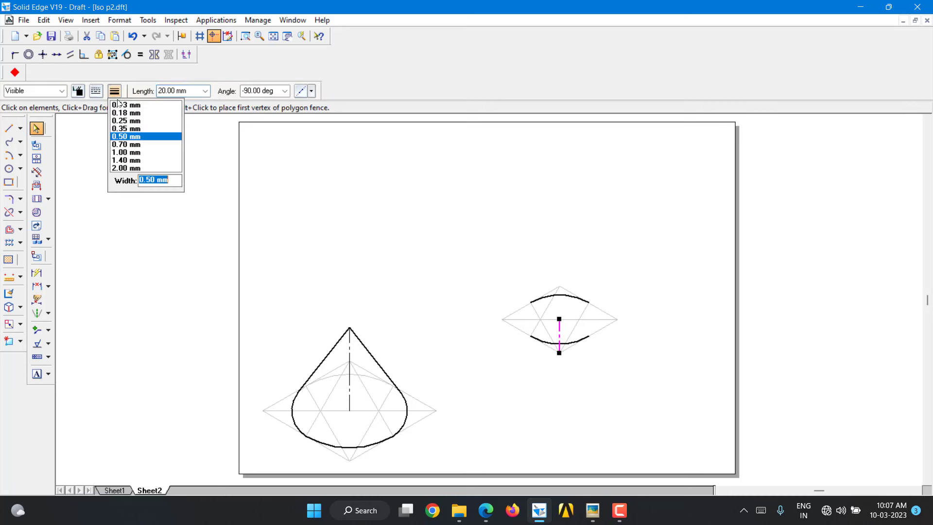
left_click(118, 104)
left_click(411, 249)
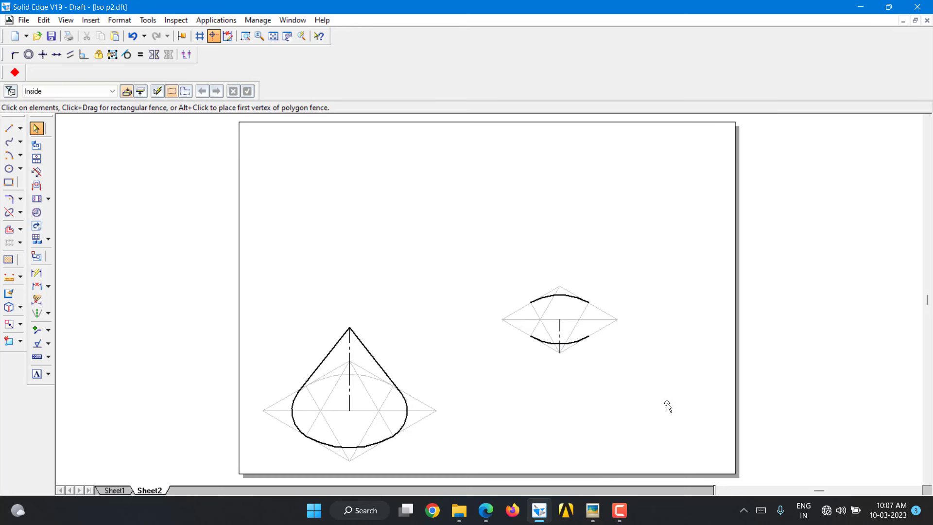
Move the hemisphere's rhombus construction from its bottom vertex onto the apex of the cone
left_click_drag(666, 403, 470, 246)
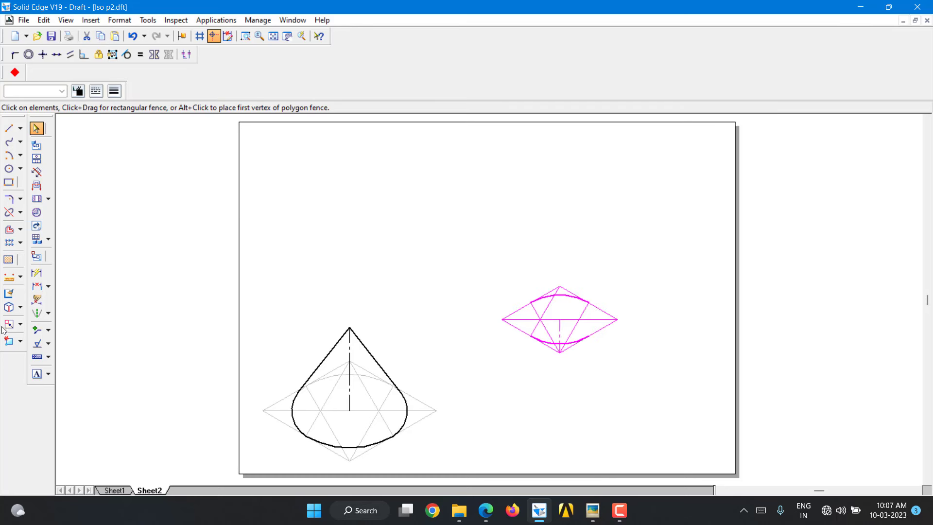
left_click(20, 324)
left_click(54, 323)
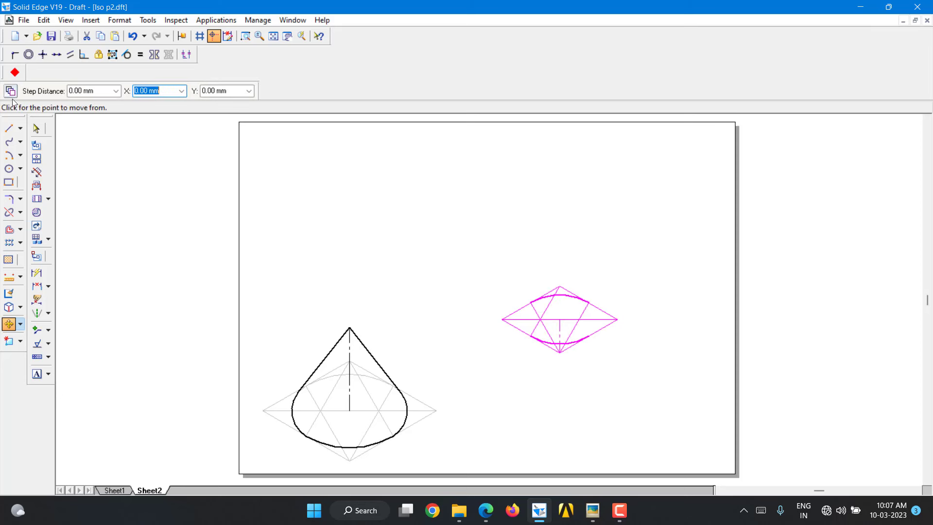
left_click(560, 352)
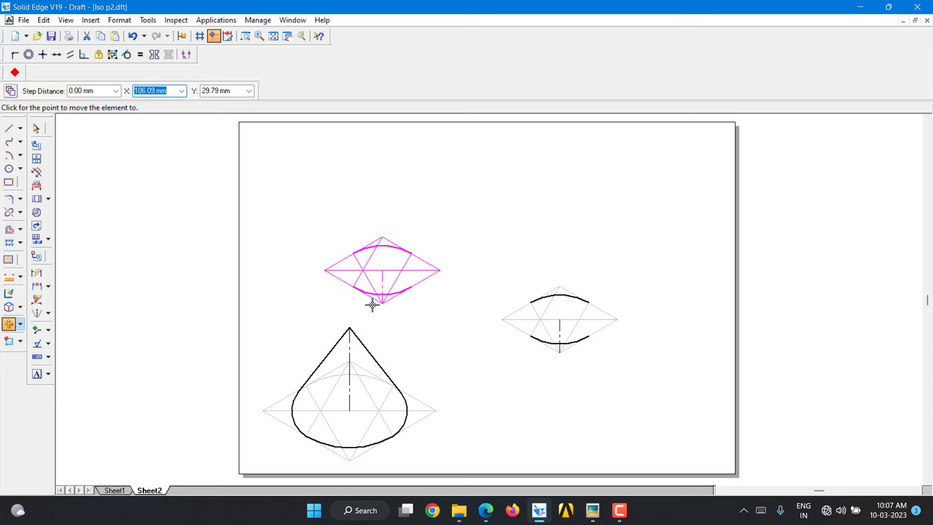
left_click(350, 329)
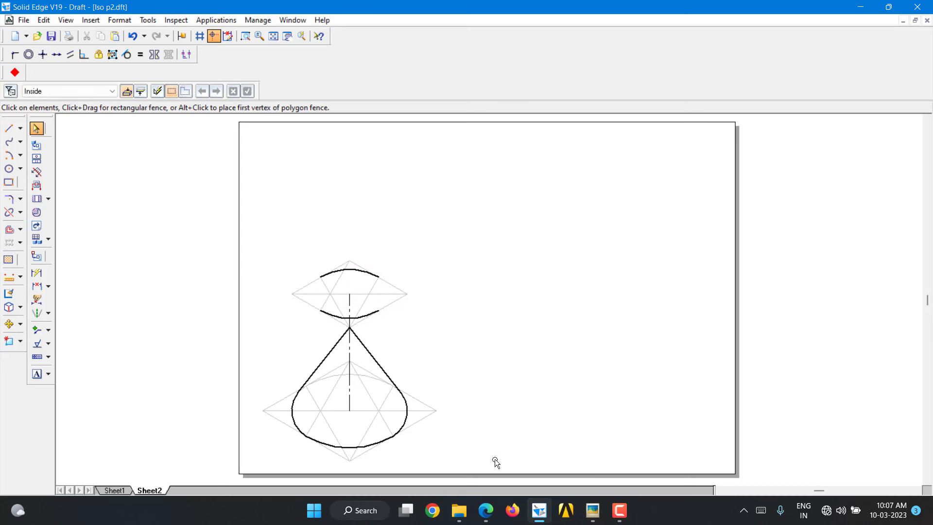
Scale the entire drawing by a factor of 0.816 about the bottom vertex of the cone's base rhombus
key("ctrl+a")
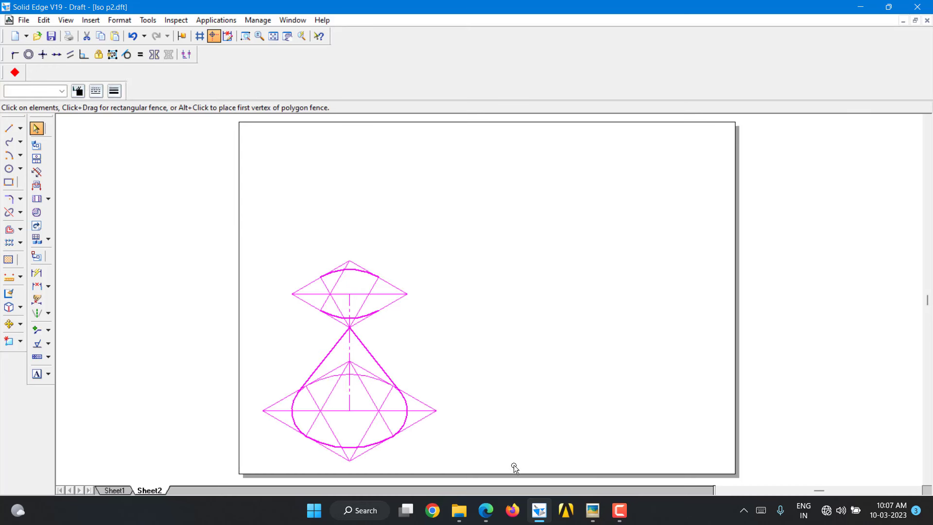
left_click(21, 324)
left_click(53, 367)
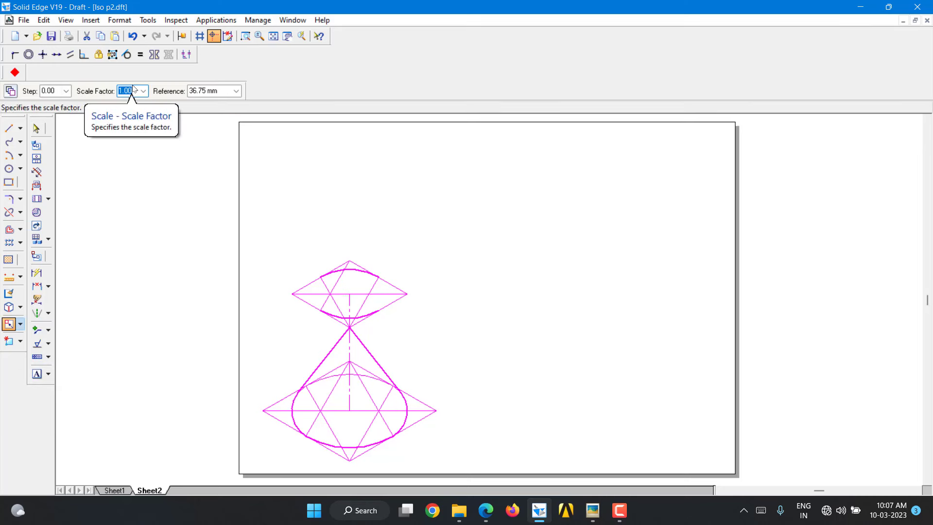
type("0")
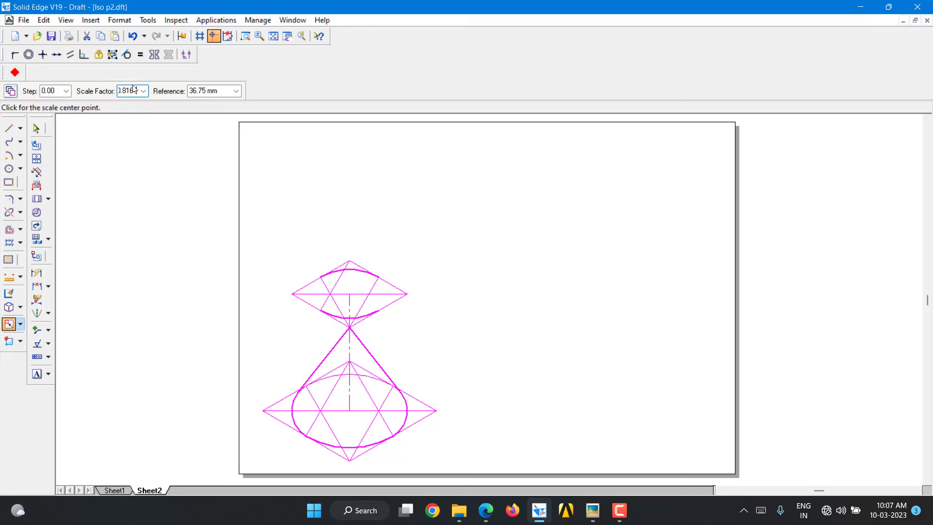
type(".816")
key("Tab")
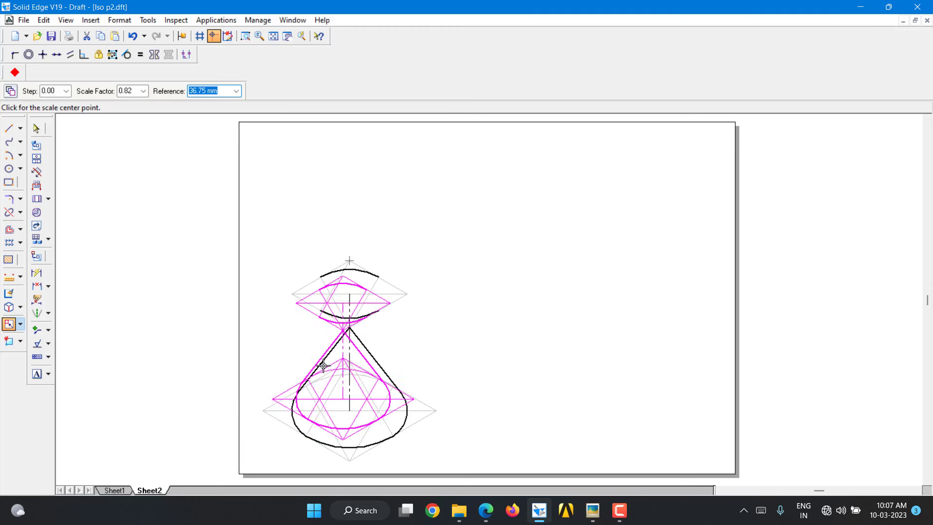
left_click(350, 458)
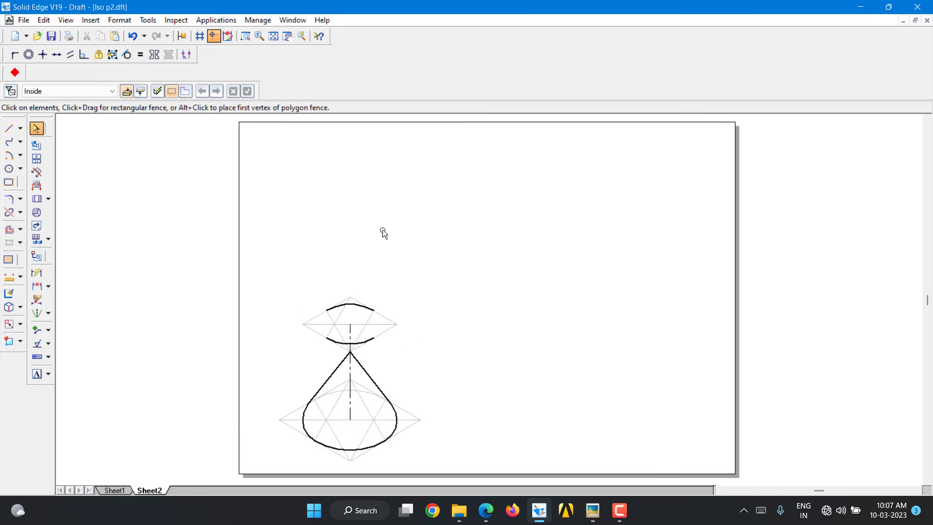
Draw the hemisphere's lower semicircular arc with a 20 mm radius, centred on the midpoint of the upper rhombus's horizontal diagonal
left_click(245, 36)
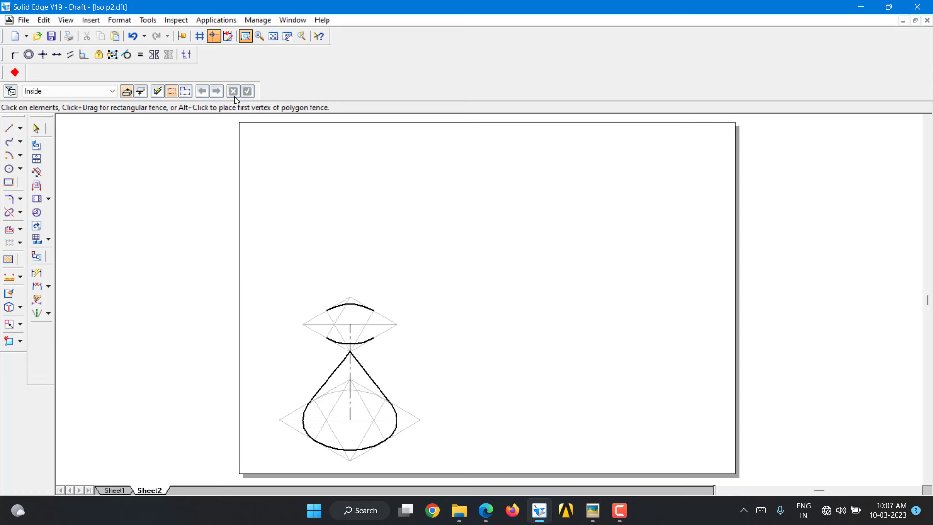
left_click_drag(203, 231, 479, 477)
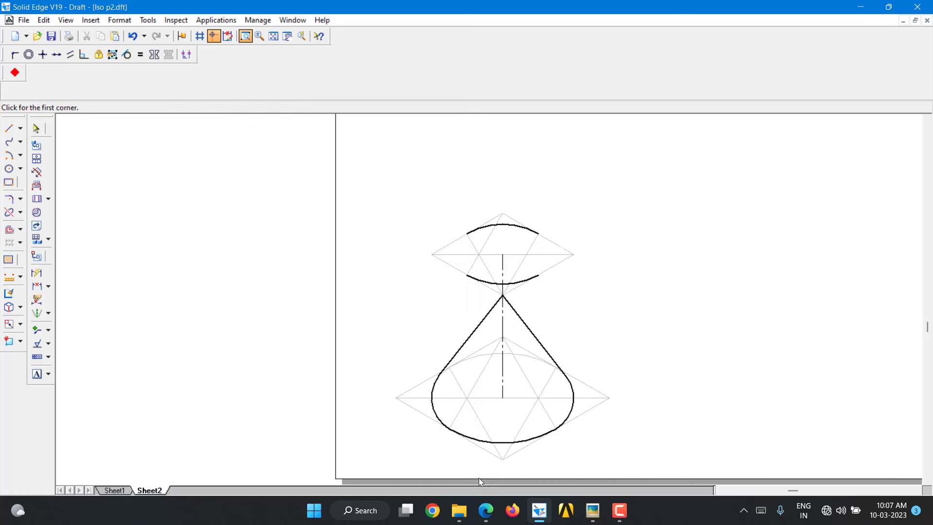
key("Escape")
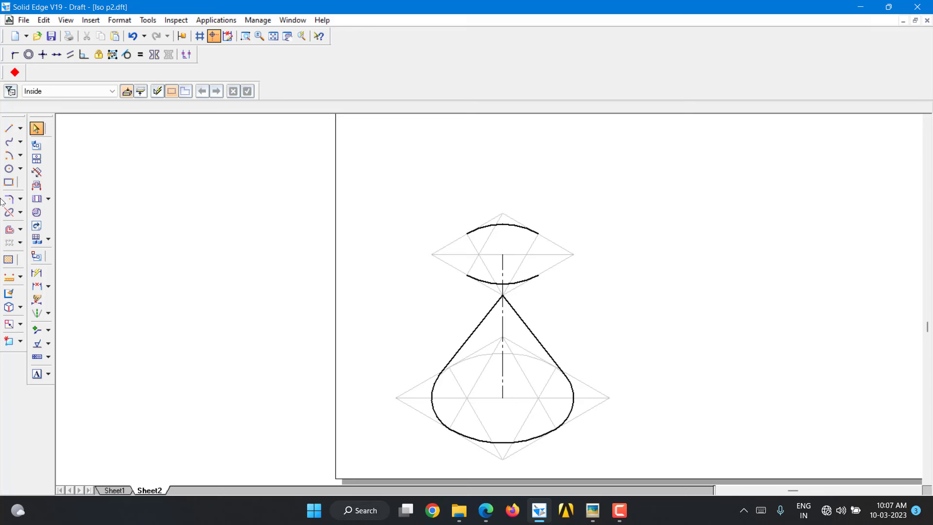
left_click(9, 155)
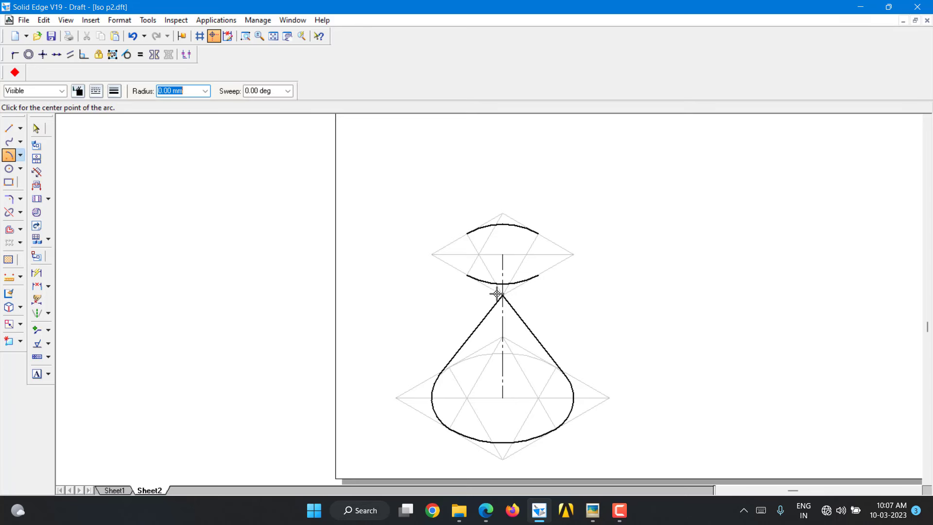
left_click(502, 254)
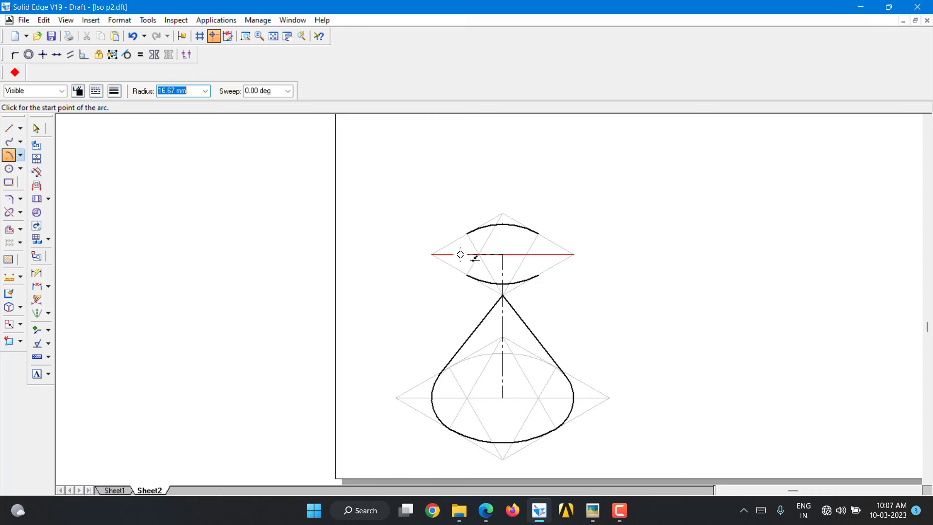
type("20")
key("Tab")
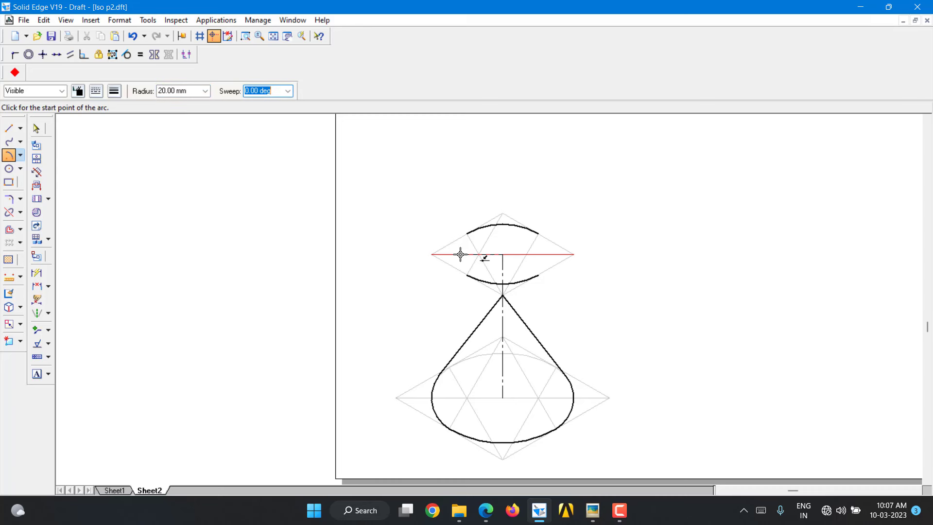
left_click(452, 254)
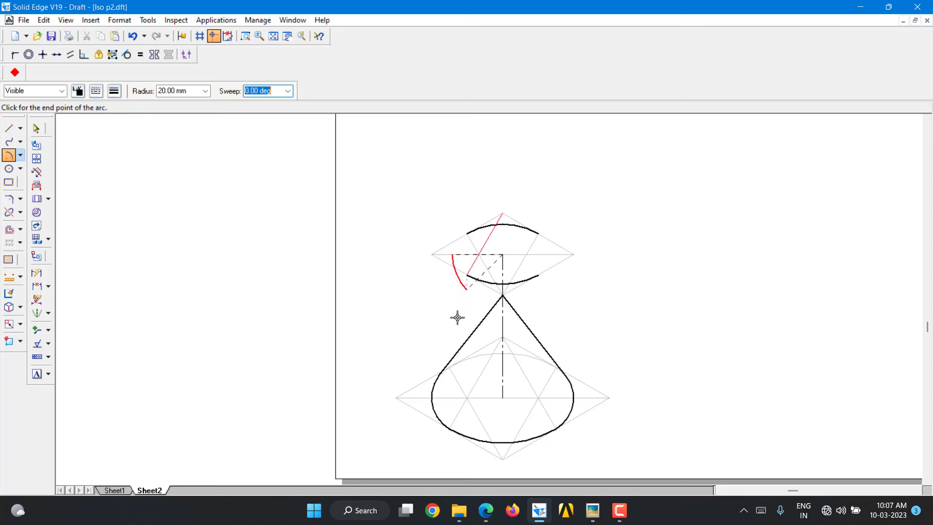
left_click(623, 251)
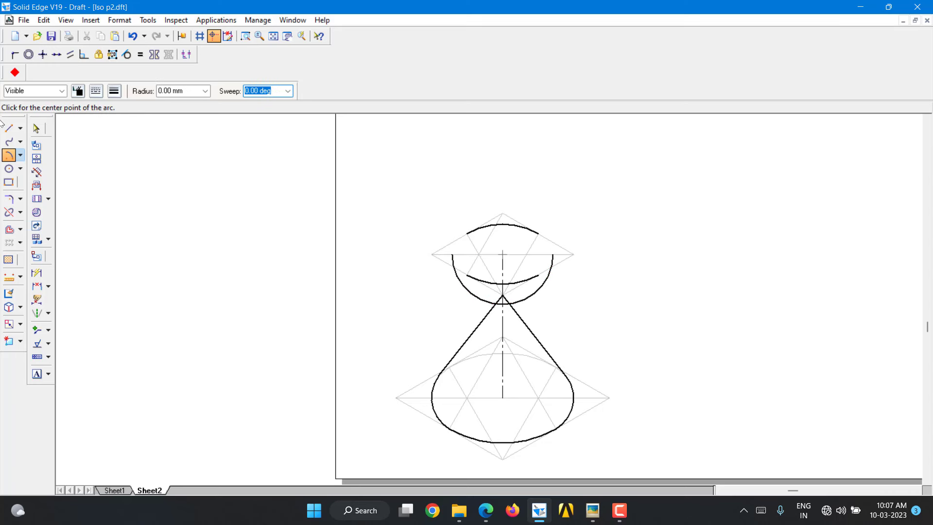
Close the hemisphere's rim with left and right curves joining the upper and lower arcs through the ends of the 20 mm arc
left_click(9, 141)
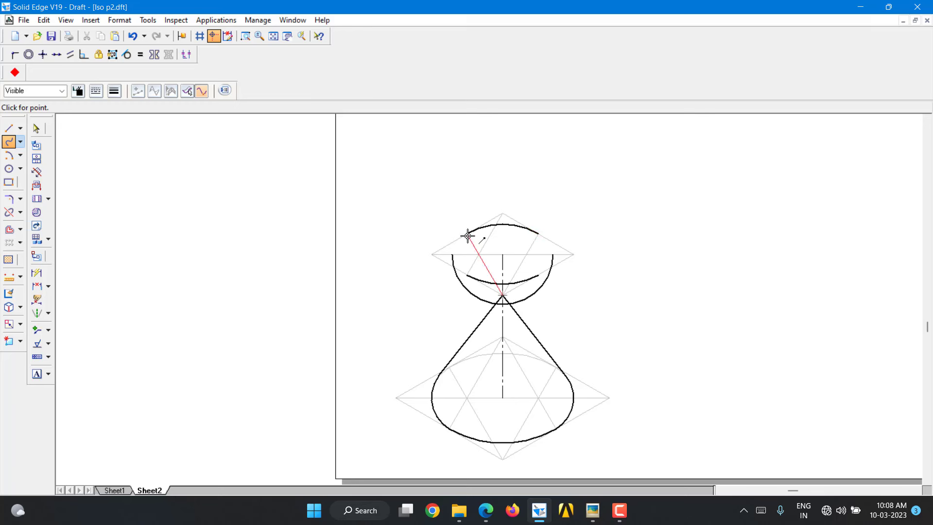
left_click(454, 254)
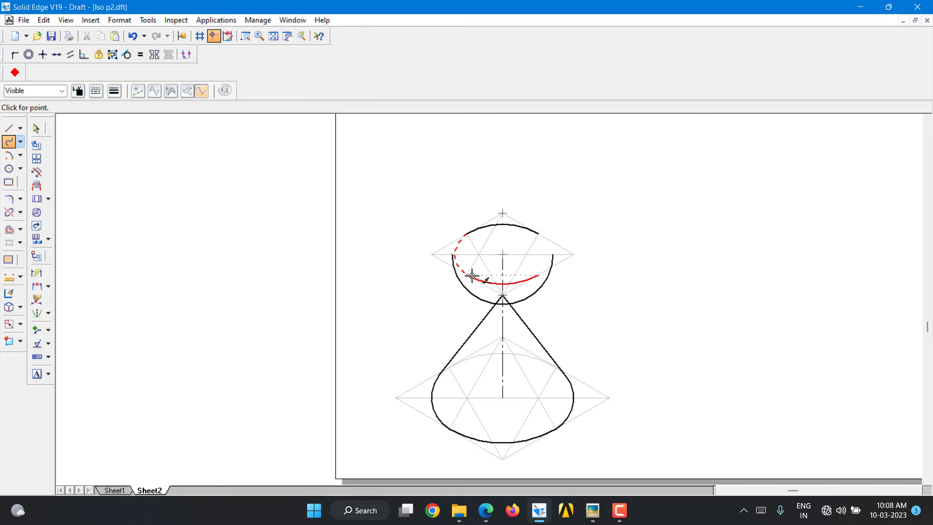
double_click(465, 274)
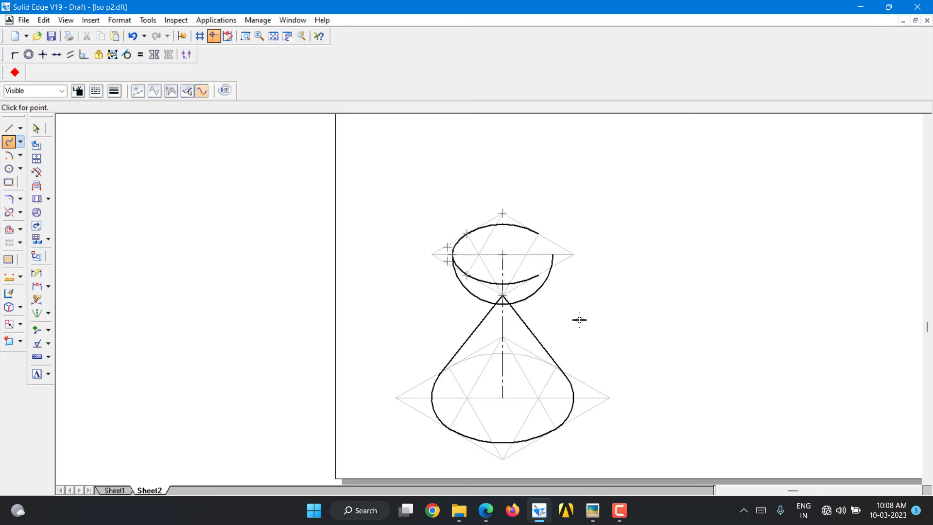
left_click(536, 234)
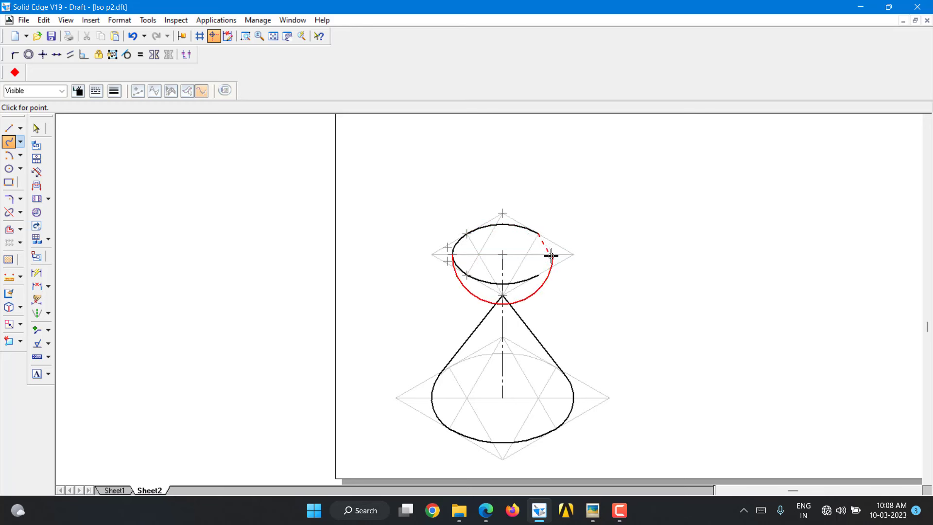
left_click(550, 255)
left_click(539, 276)
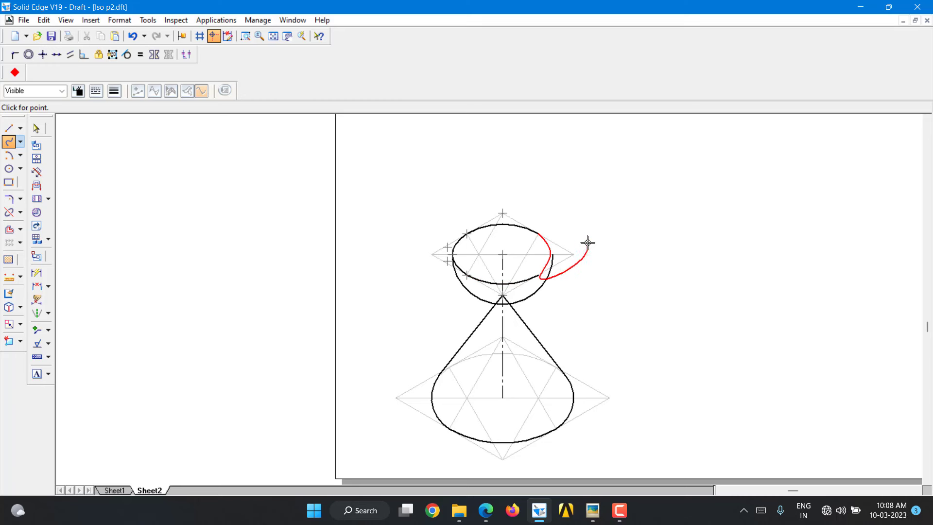
right_click(587, 243)
left_click(721, 134)
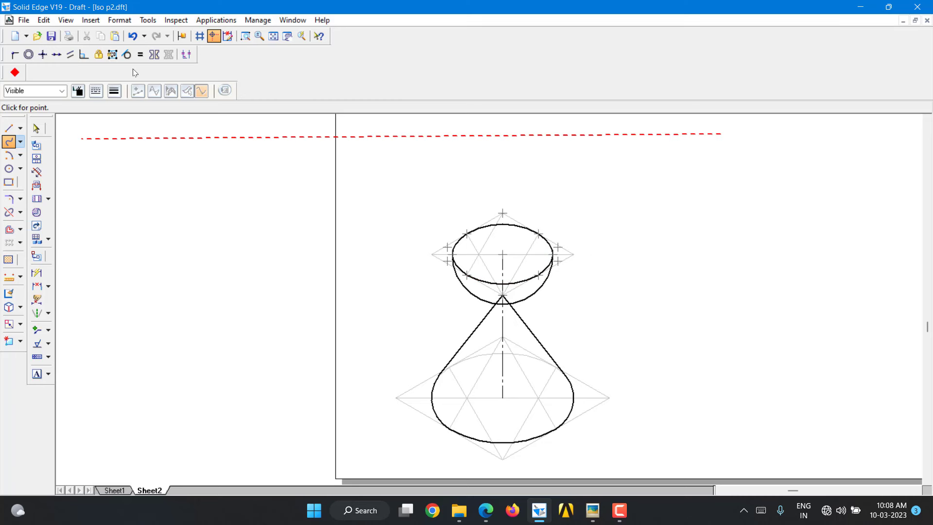
Inspect the left join between the hemisphere's rim and its semicircular arc, and check the arc's properties
left_click(245, 35)
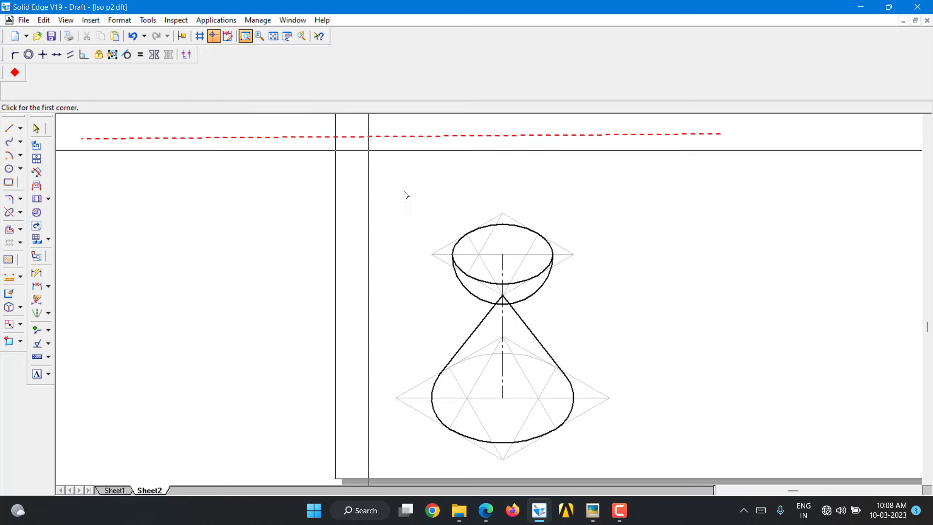
left_click_drag(438, 244, 493, 291)
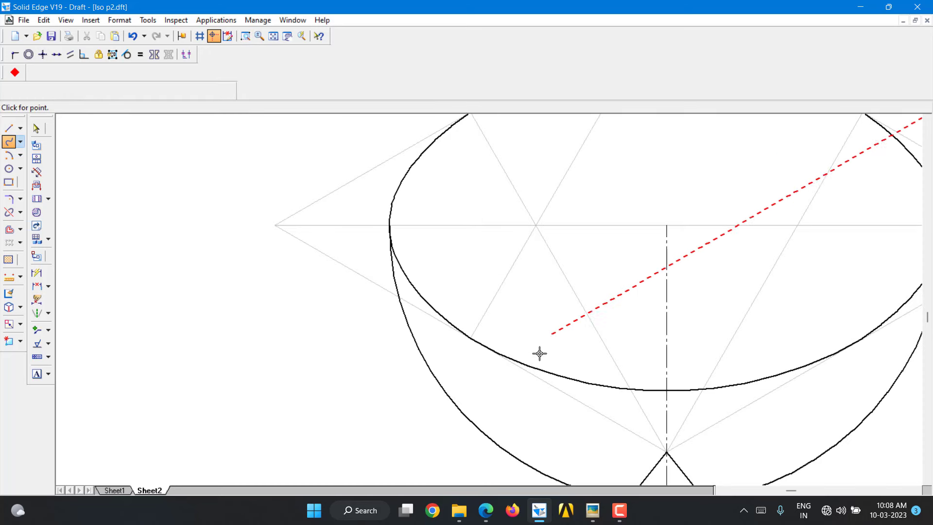
left_click(273, 36)
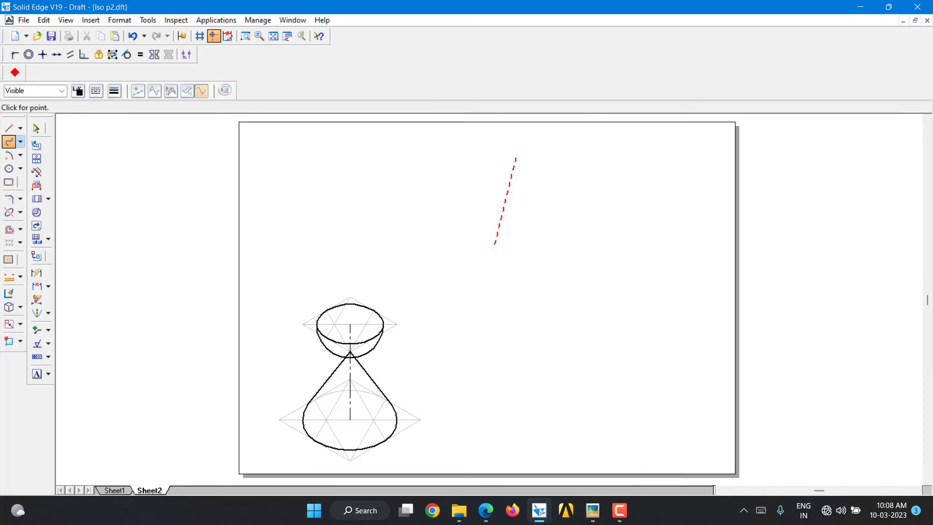
left_click(36, 129)
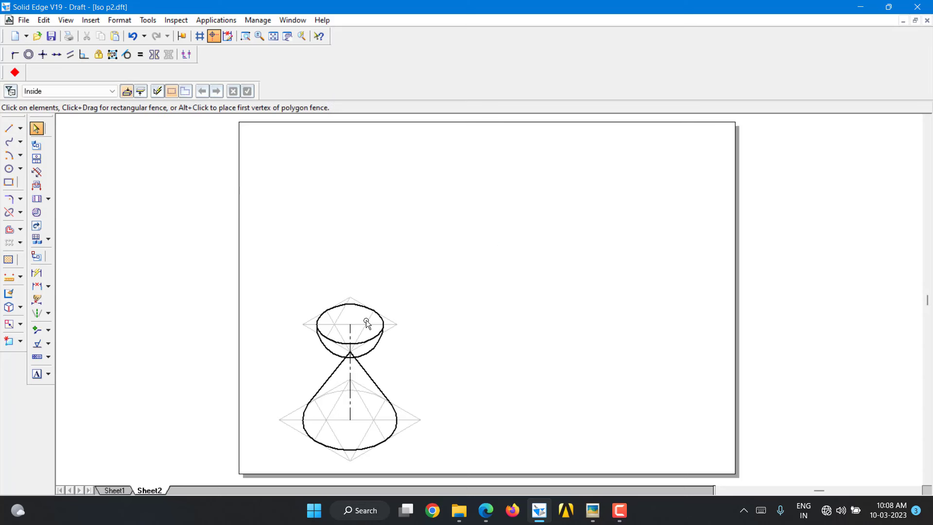
left_click(377, 353)
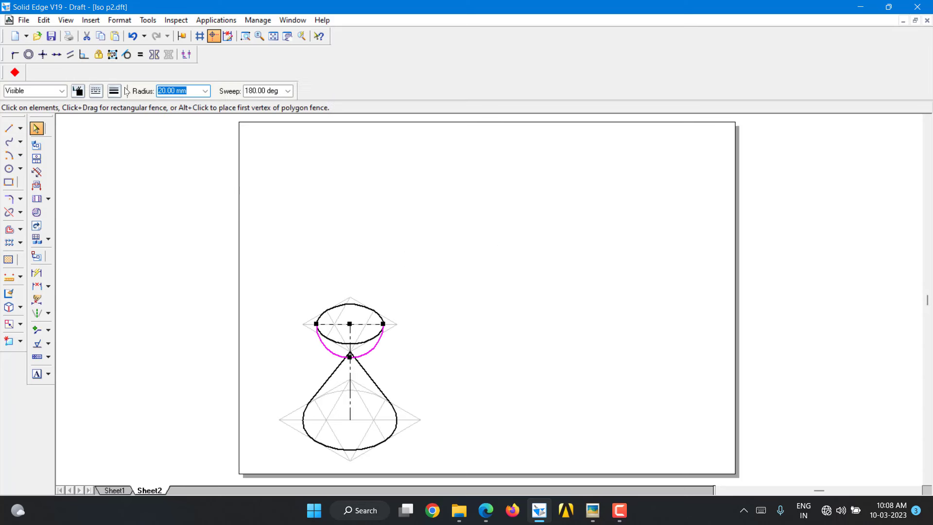
key("Escape")
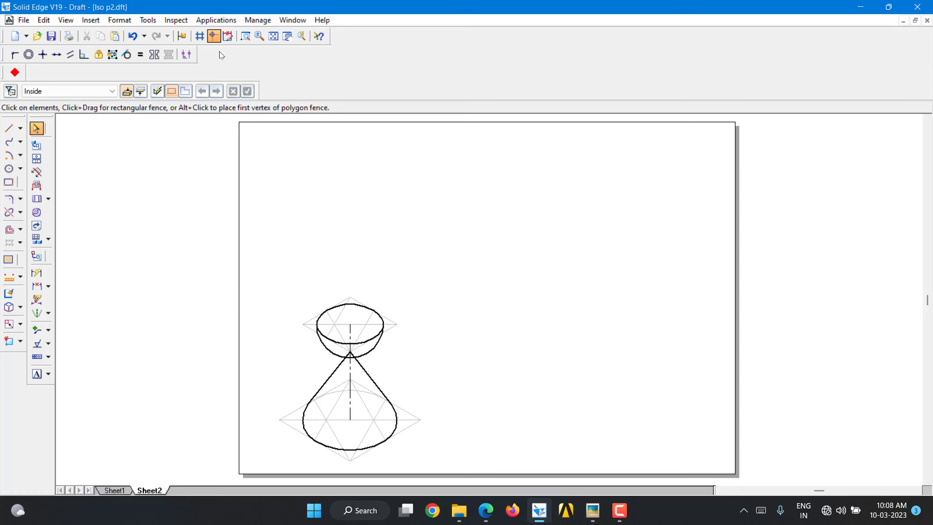
Split both slanted sides of the cone where they cross the hemisphere's lower arc
left_click(245, 36)
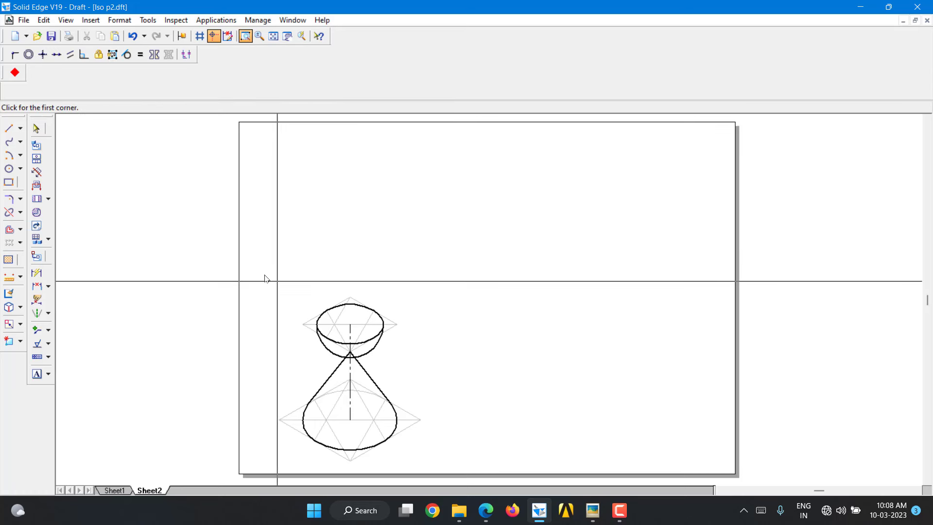
left_click_drag(238, 265, 481, 482)
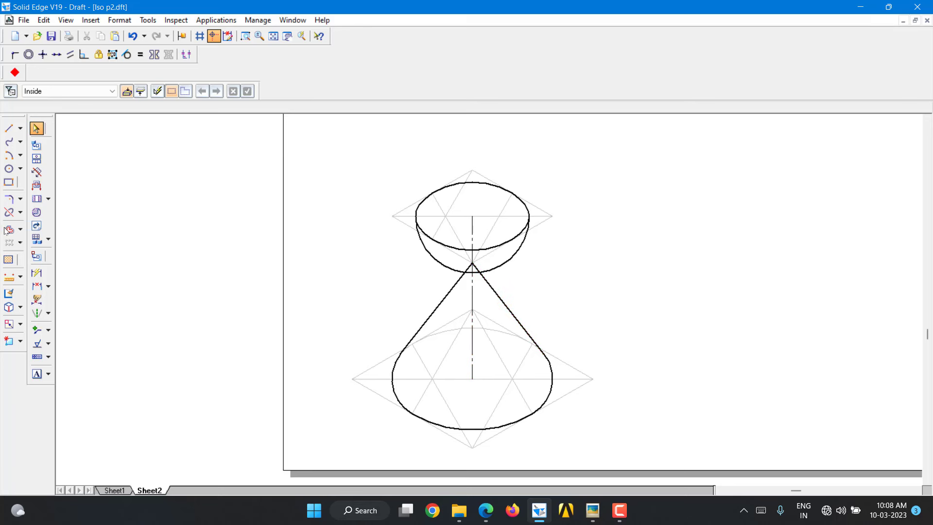
left_click(8, 212)
left_click(498, 292)
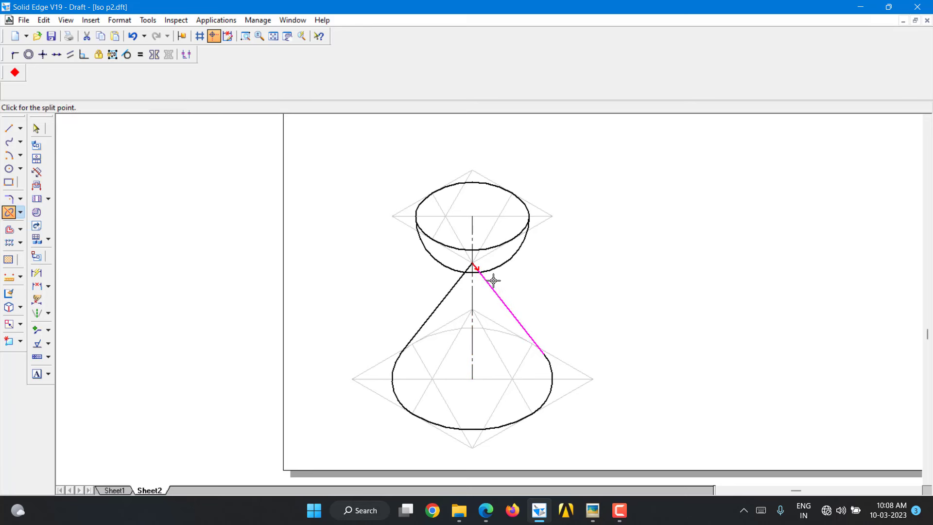
left_click(477, 270)
left_click(451, 289)
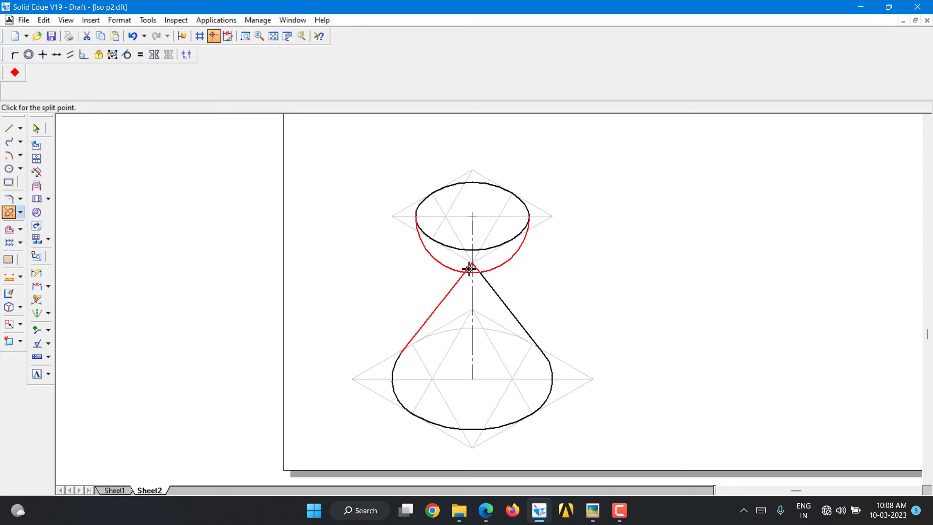
left_click(467, 270)
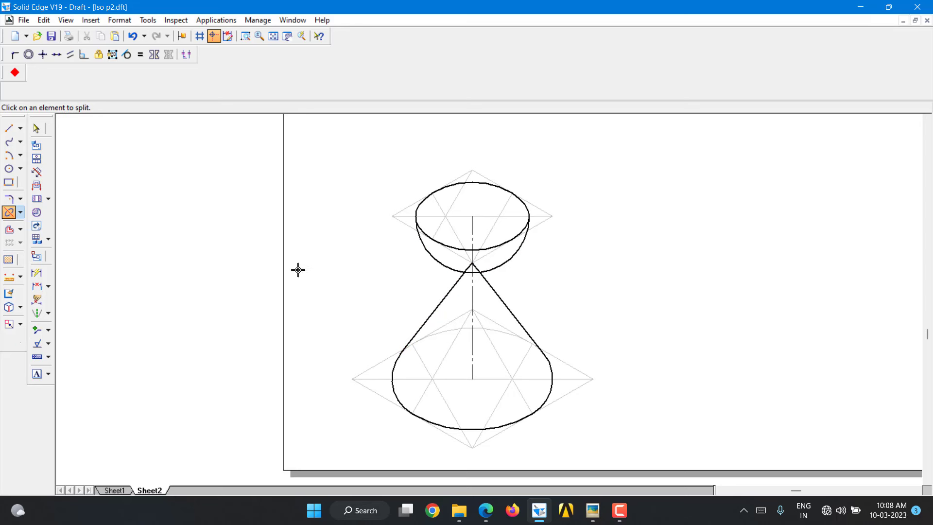
left_click(36, 128)
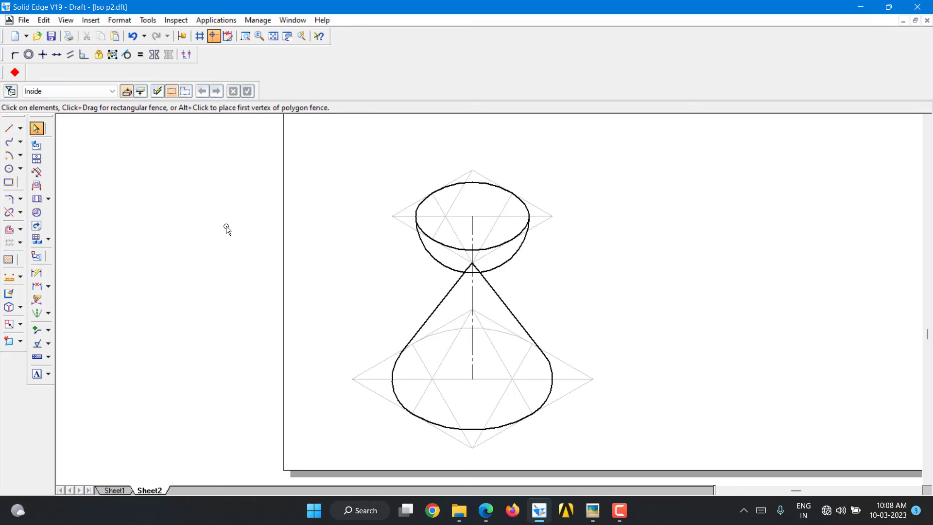
Restyle the two short cone-side segments hidden inside the hemisphere, from the apex to the semicircular arc, as thin light grey lines
left_click(467, 267)
left_click(476, 267)
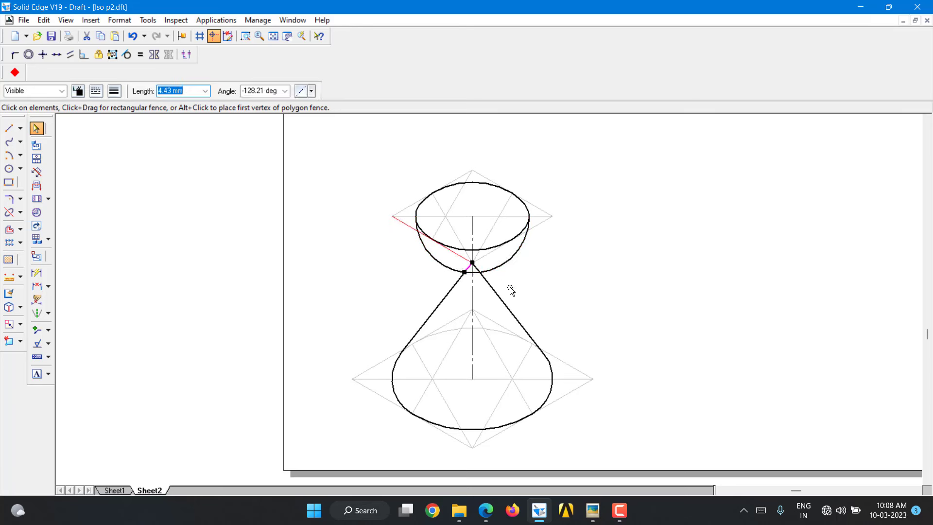
left_click(493, 281)
left_click_drag(444, 252, 514, 290)
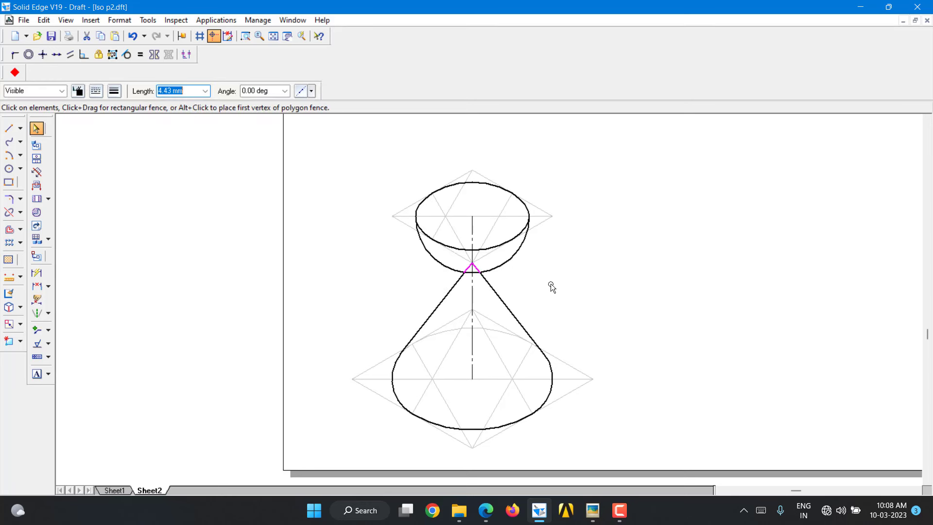
left_click(94, 91)
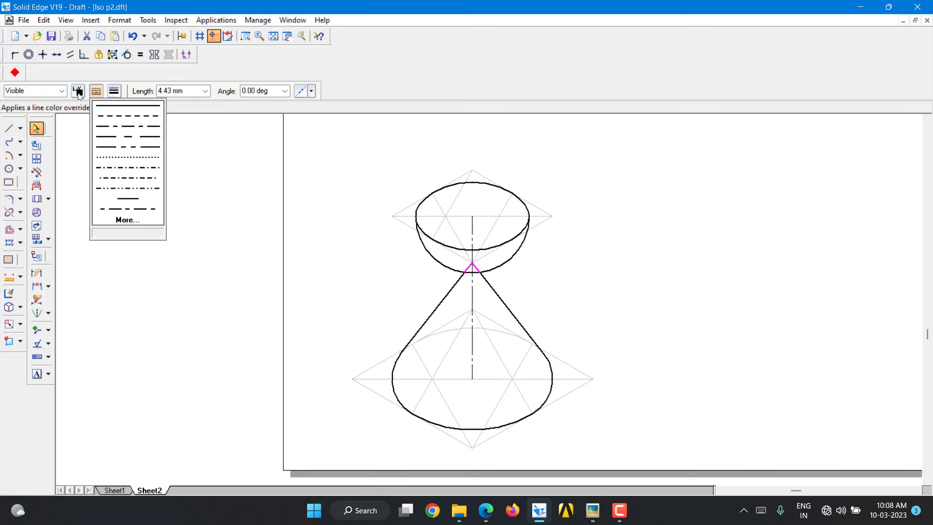
left_click(78, 91)
left_click(103, 118)
left_click(114, 91)
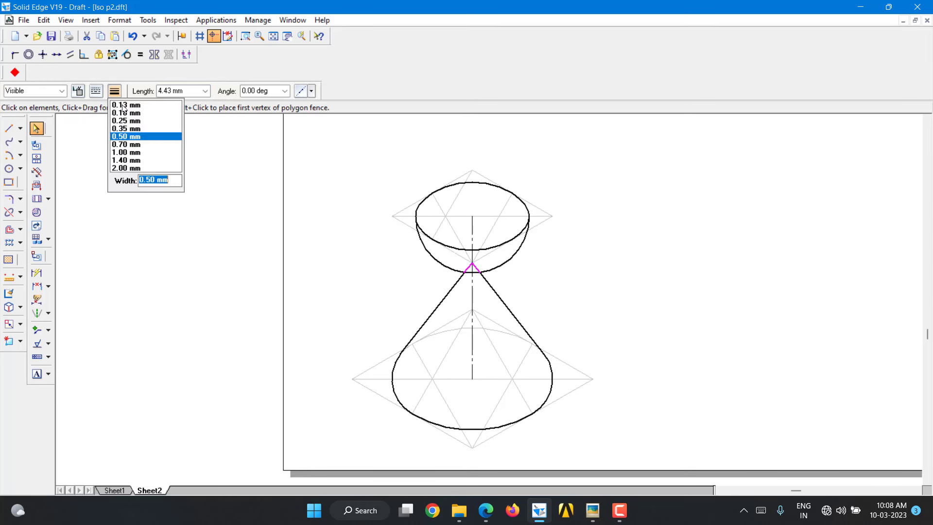
left_click(125, 131)
left_click(290, 266)
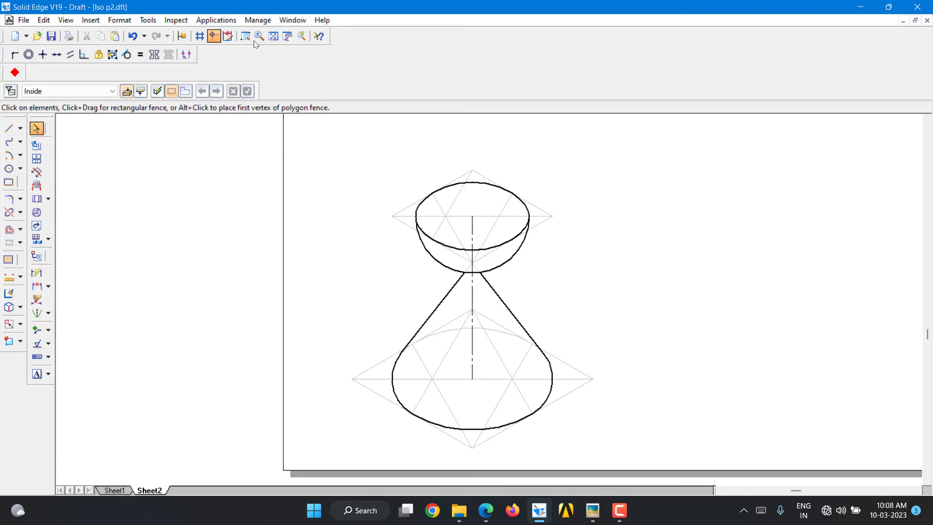
Draw a horizontal ground line through the lowest vertex of the base rhombus, extending past the rhombus on both sides
left_click(273, 36)
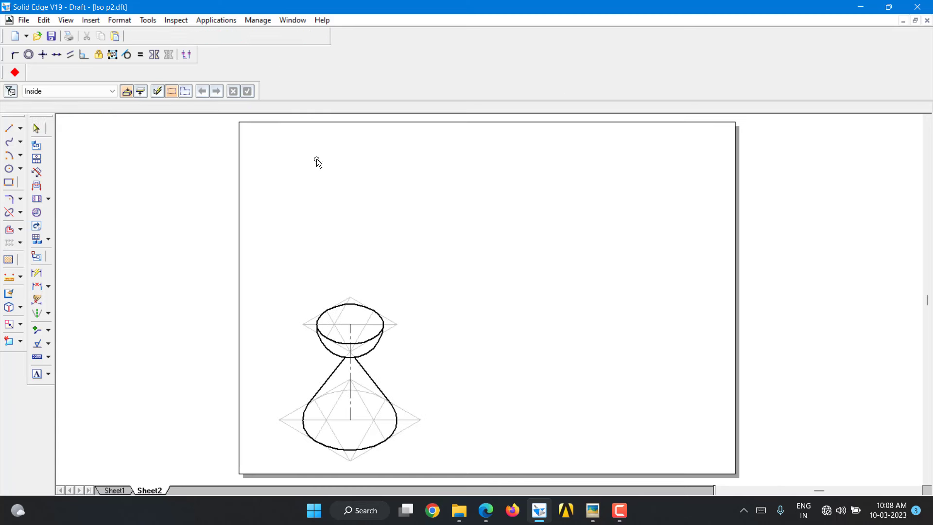
left_click(10, 127)
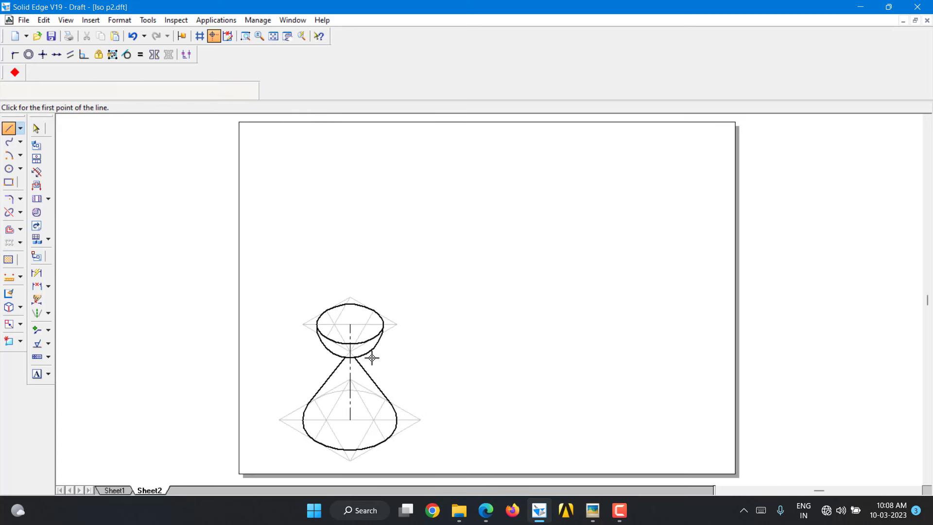
left_click(352, 460)
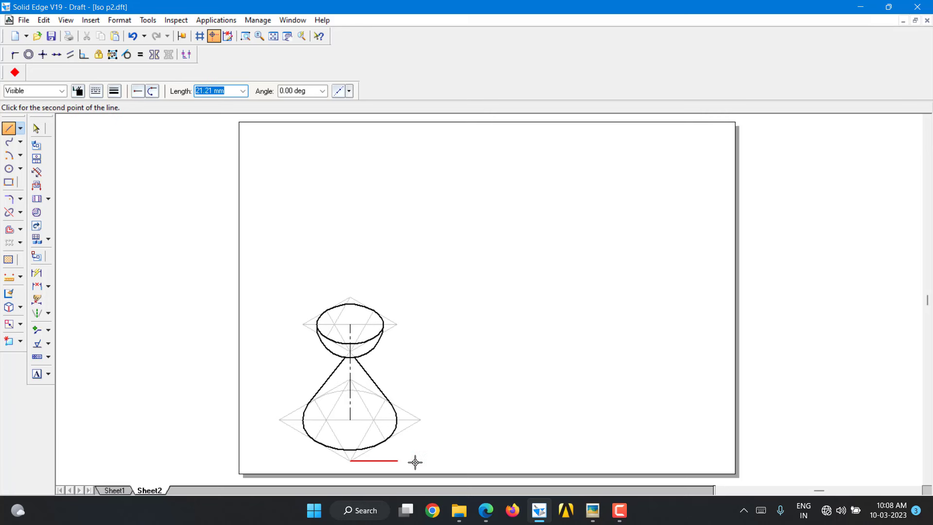
left_click(483, 461)
left_click(339, 465)
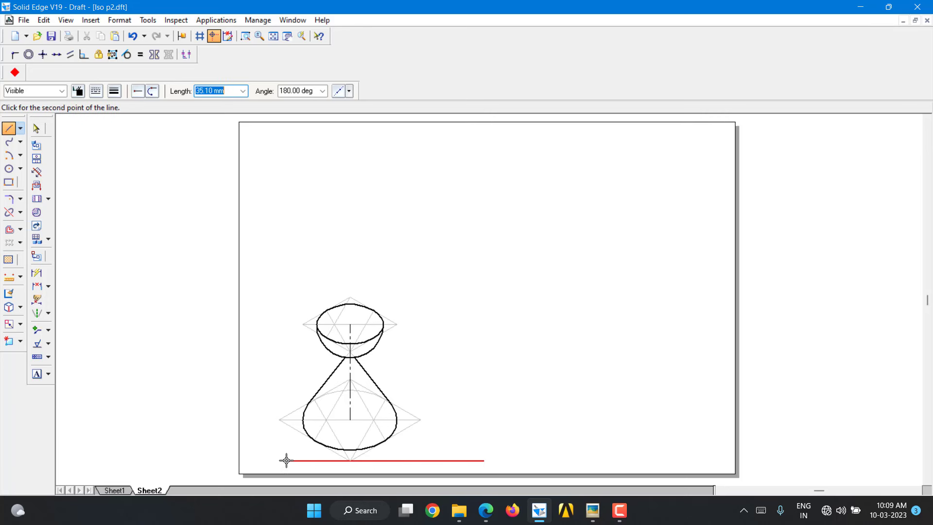
left_click(269, 461)
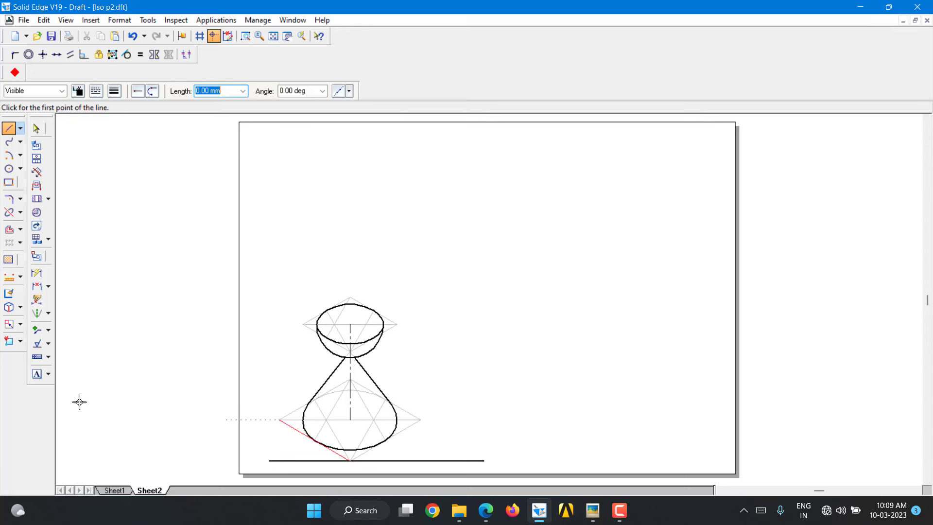
Restyle the horizontal ground line below the cone as a thin light grey construction line
left_click(36, 127)
left_click(312, 459)
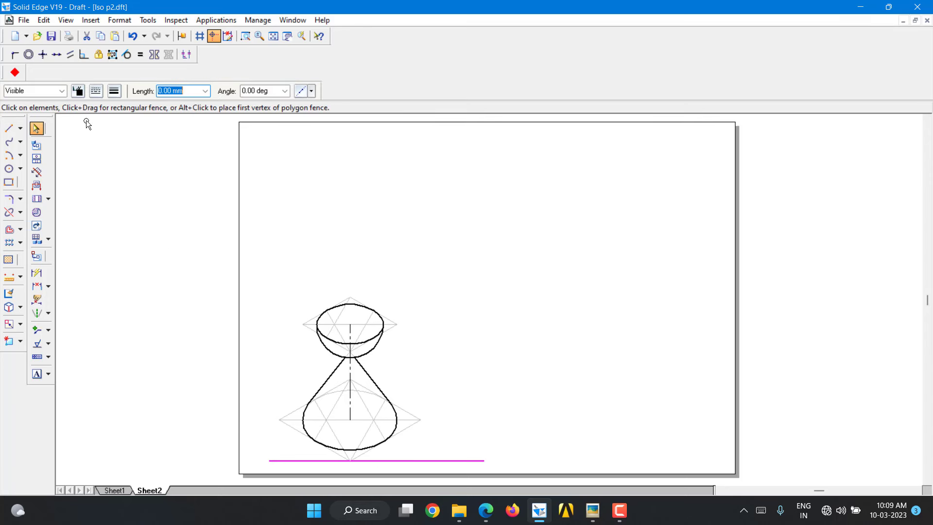
left_click(114, 92)
left_click(146, 137)
left_click(78, 91)
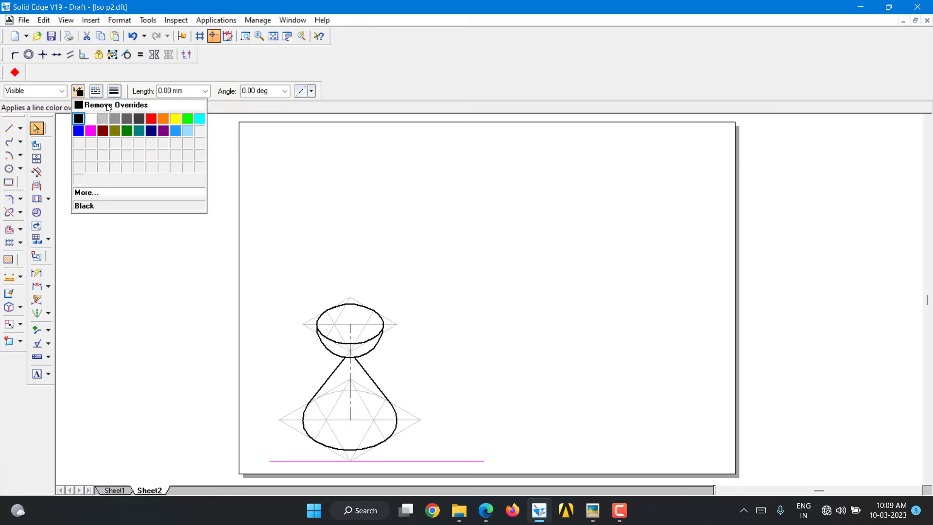
left_click(102, 119)
left_click(379, 244)
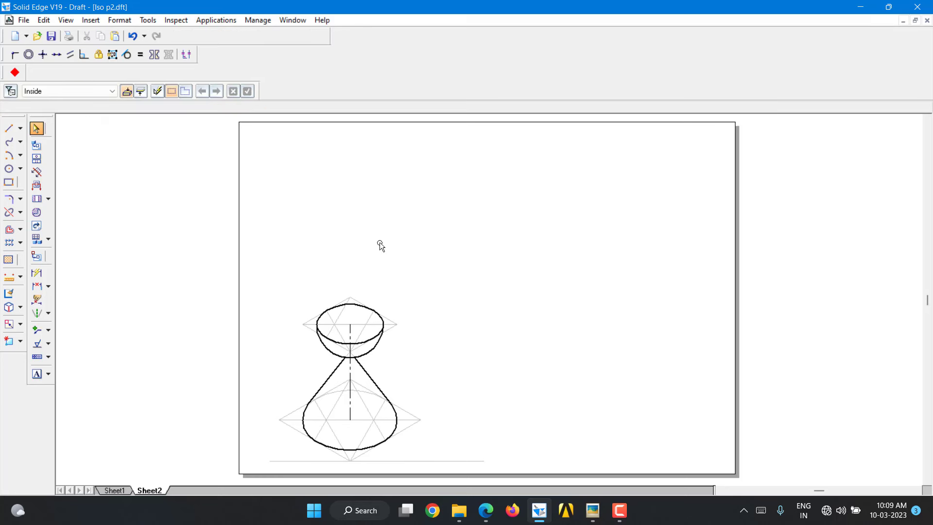
Add angle dimensions between the ground line and each of the base rhombus's two lower edges
left_click(48, 286)
left_click(85, 302)
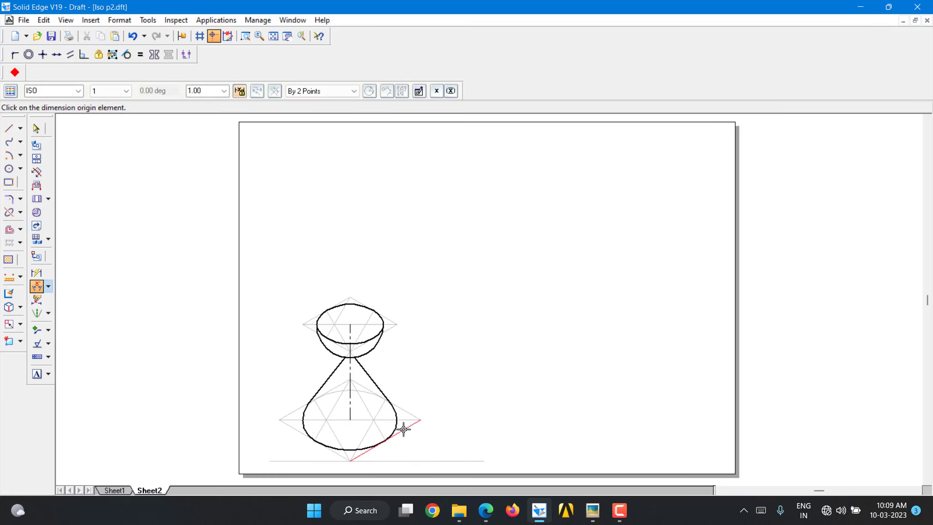
left_click(404, 451)
left_click(406, 461)
left_click(439, 434)
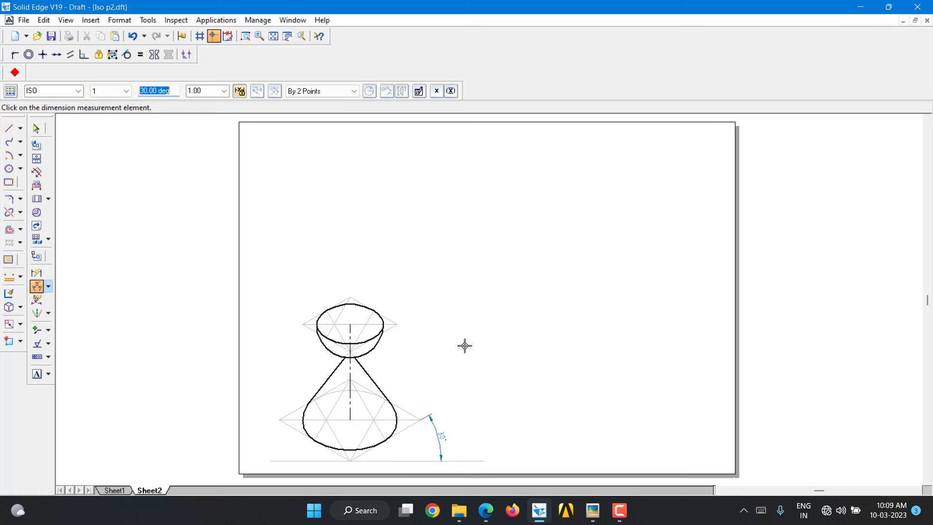
left_click(290, 426)
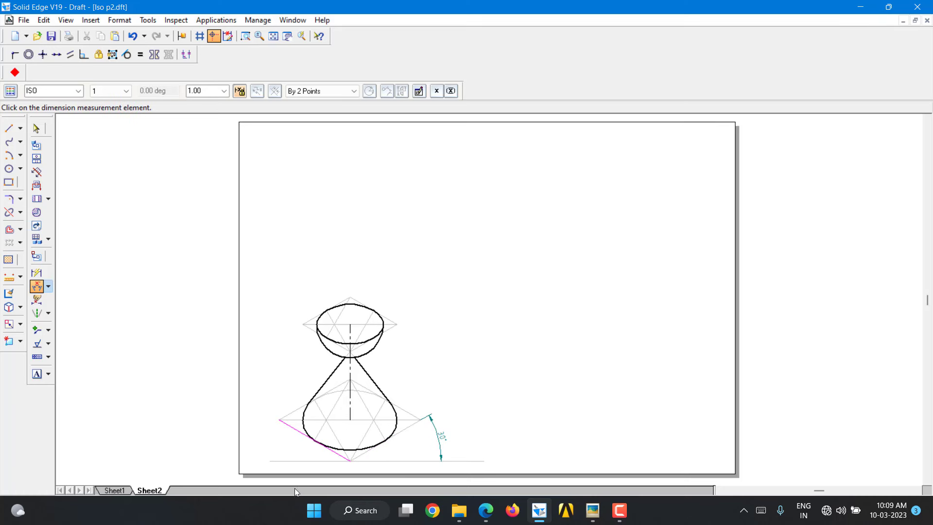
left_click(291, 461)
left_click(262, 436)
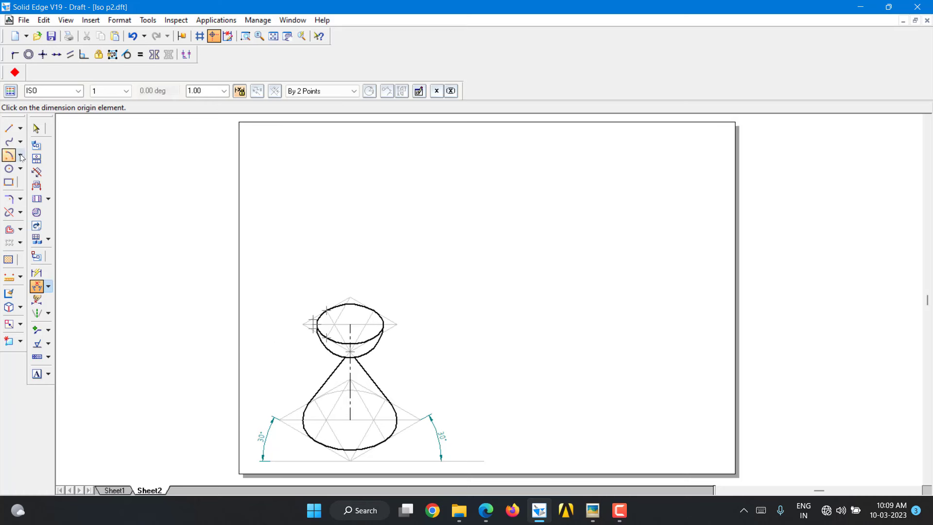
Dimension the lengths of the upper and lower parts of the vertical axis, aligning both dimensions beside the figure's right side
left_click(37, 272)
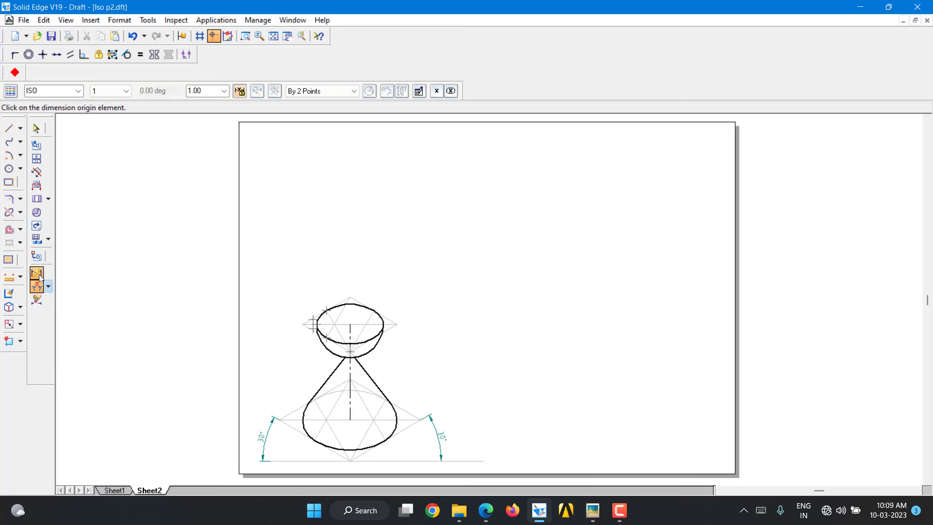
left_click(350, 331)
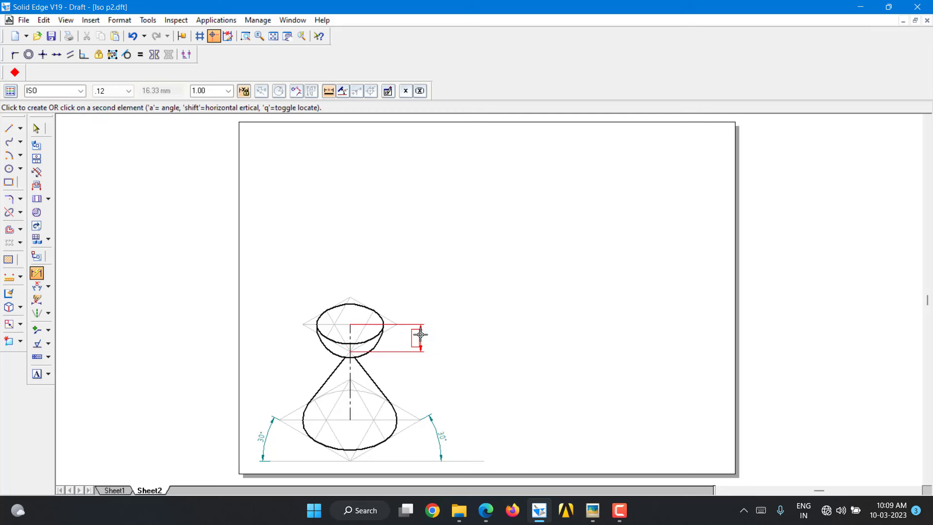
left_click(419, 334)
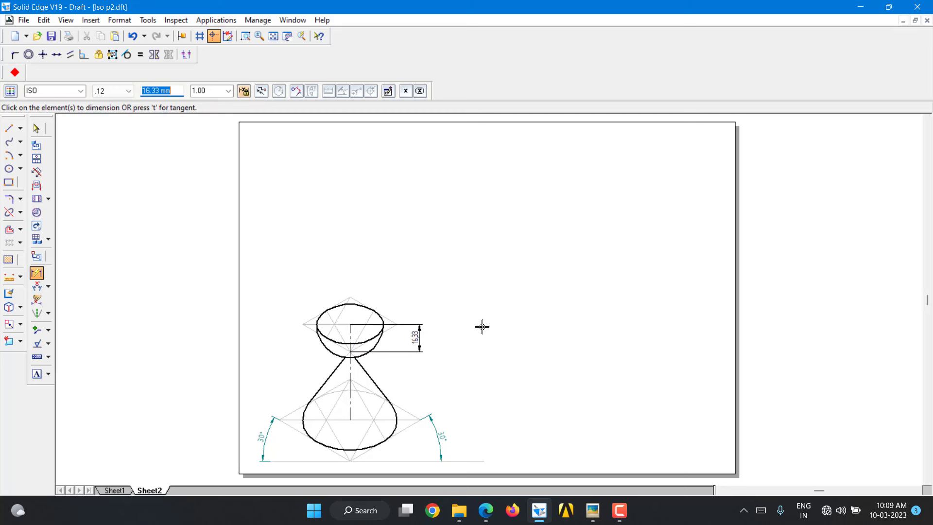
left_click(348, 373)
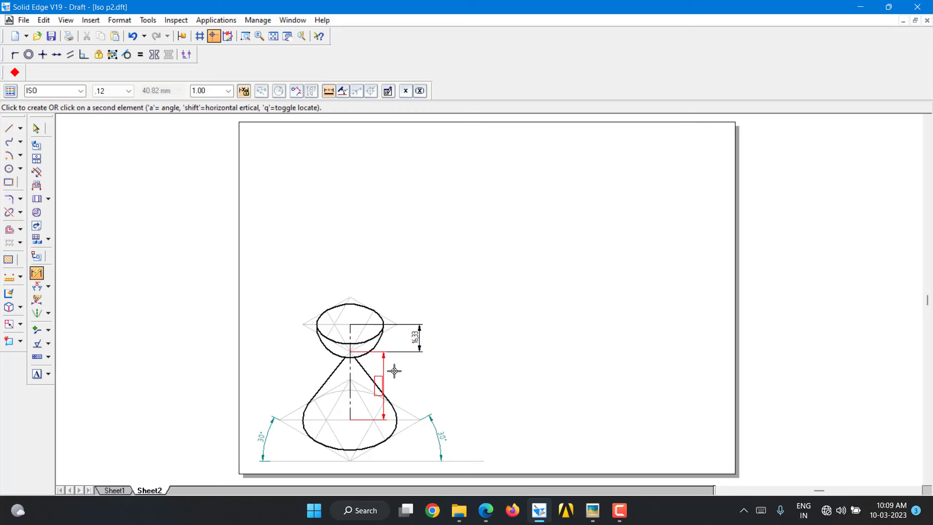
left_click(422, 374)
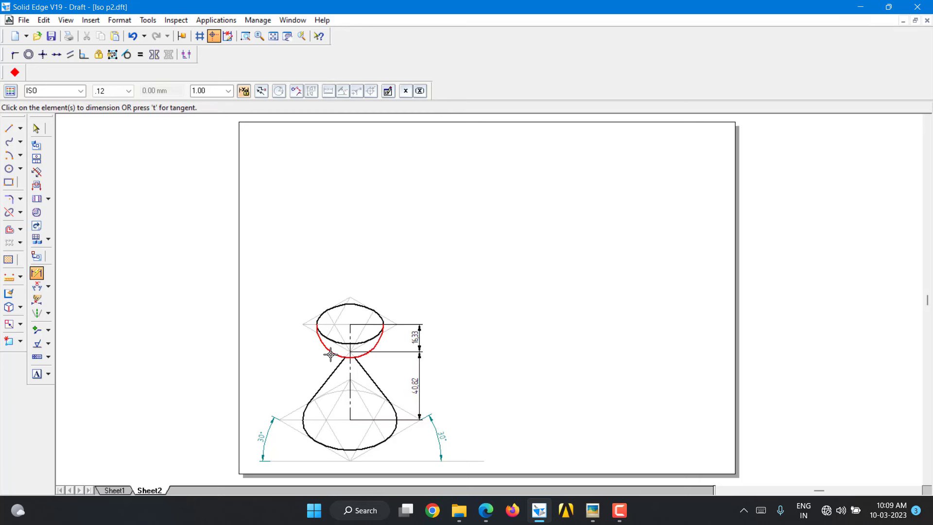
Add a radius dimension to the hemisphere's semicircular arc, placing its text to the upper left of the rim
left_click(36, 273)
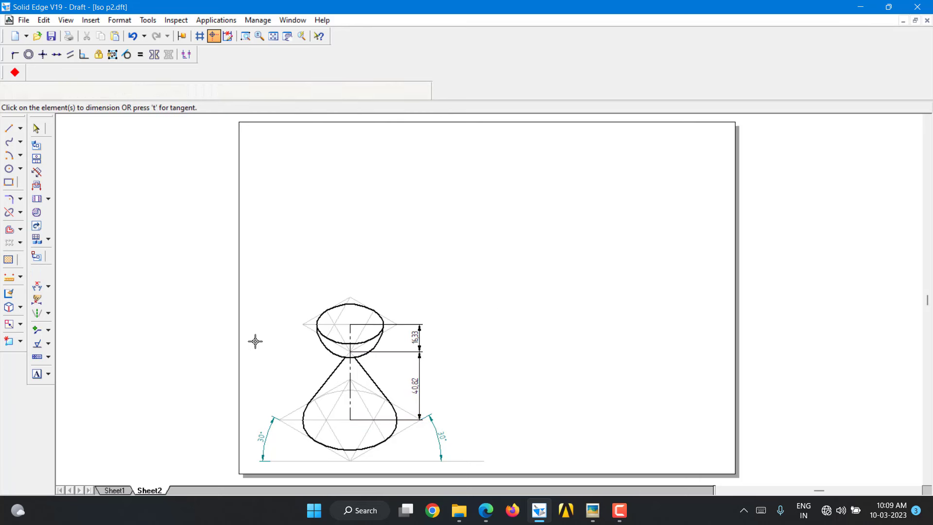
left_click(343, 343)
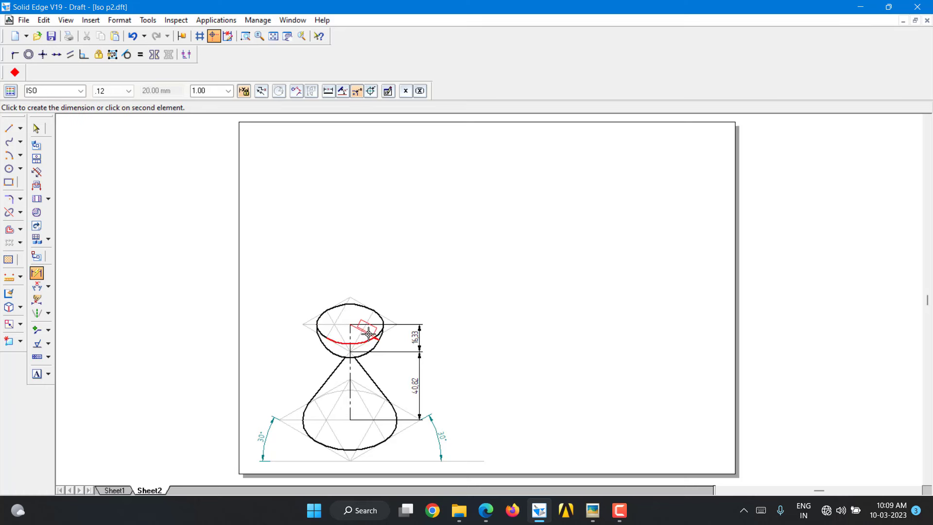
left_click(281, 306)
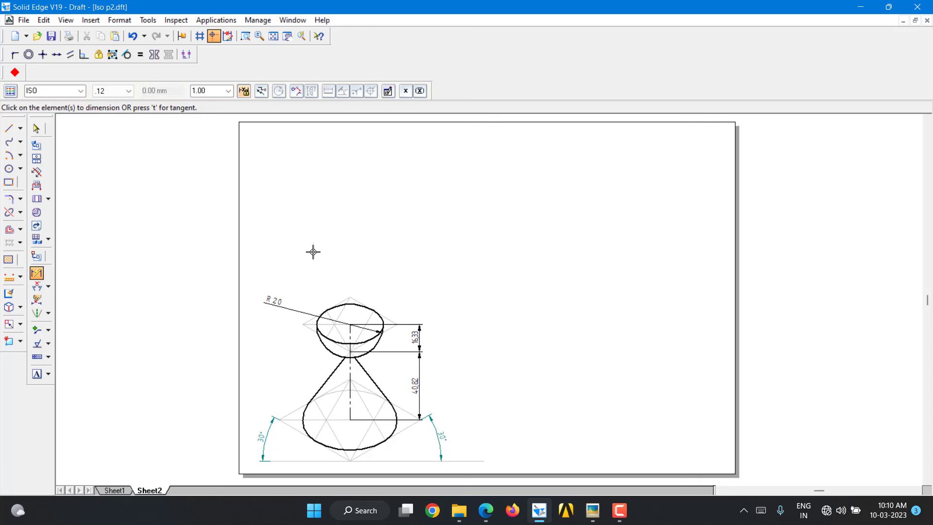
Set the upper axis dimension to the blank display type and give it the prefix ISO 20
left_click(36, 129)
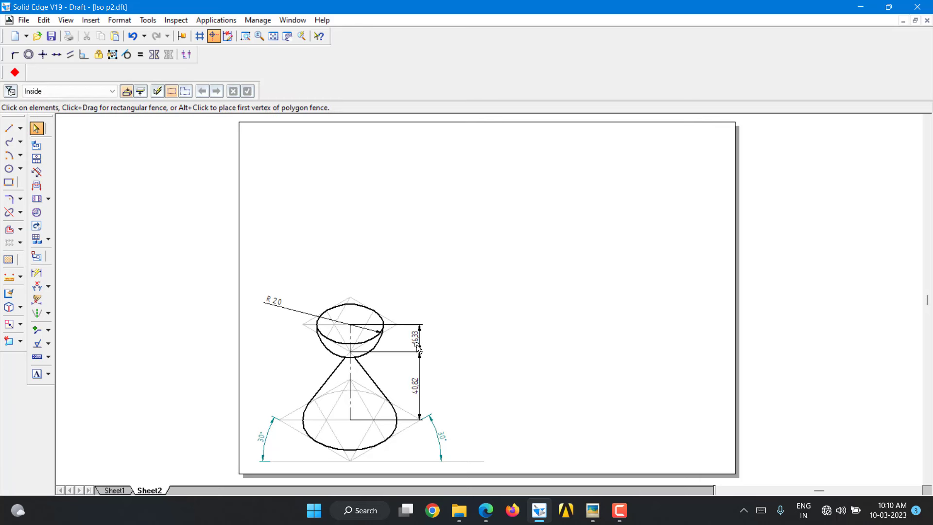
left_click(417, 347)
left_click(436, 90)
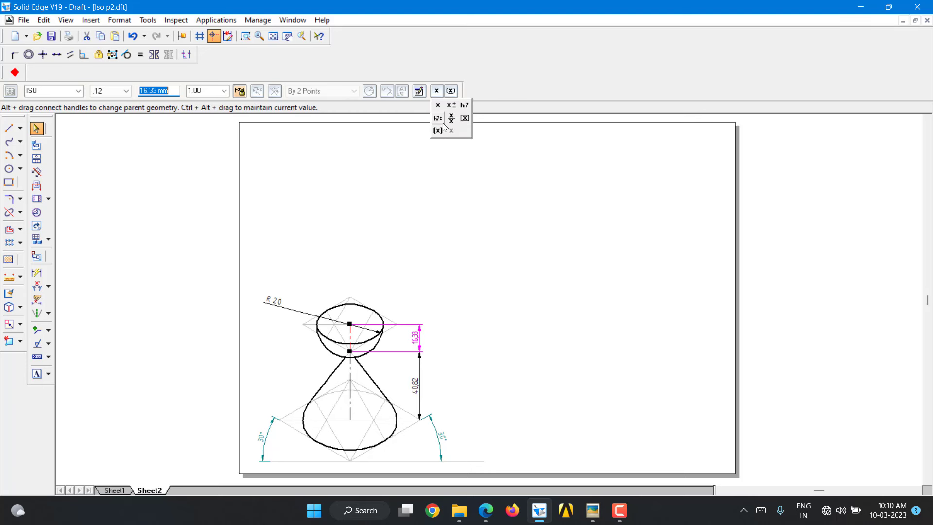
left_click(451, 130)
left_click(419, 92)
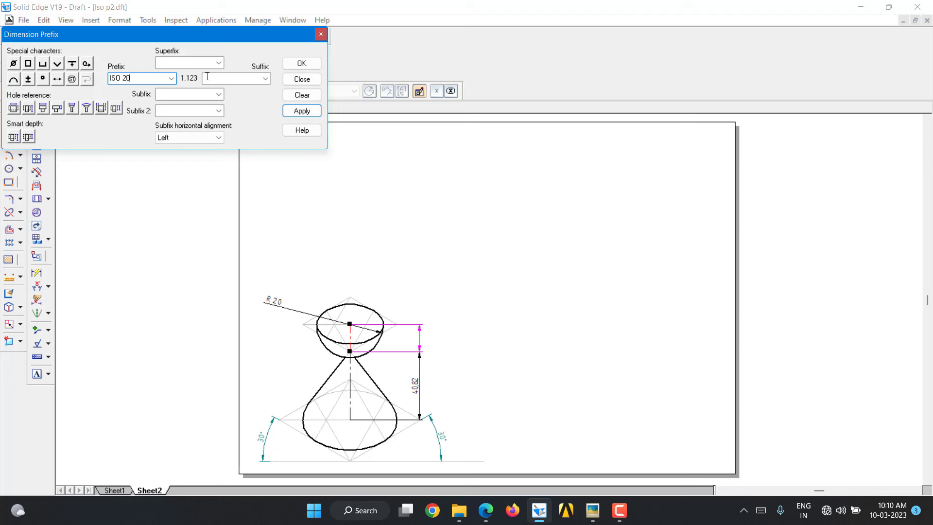
left_click(318, 63)
left_click(456, 387)
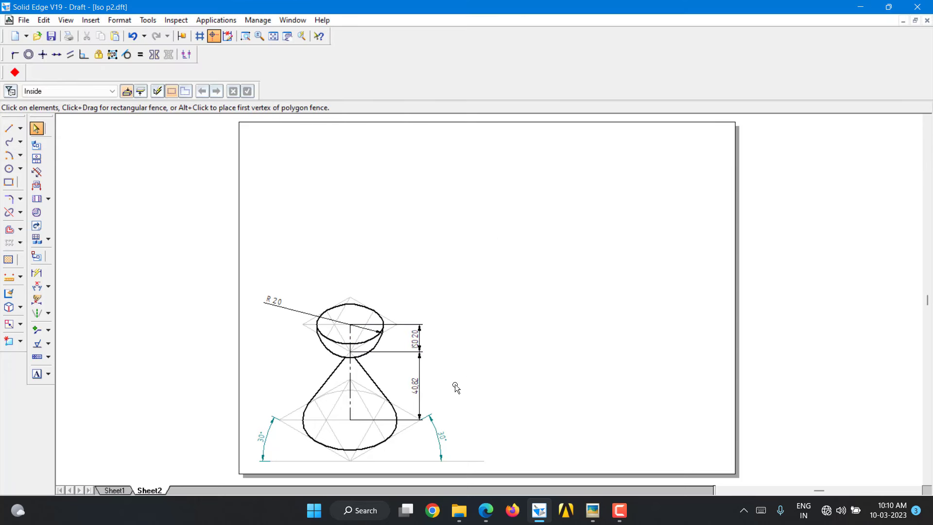
Change the lower axis dimension to show only the prefix ISO 50 in place of its measured value
left_click(413, 399)
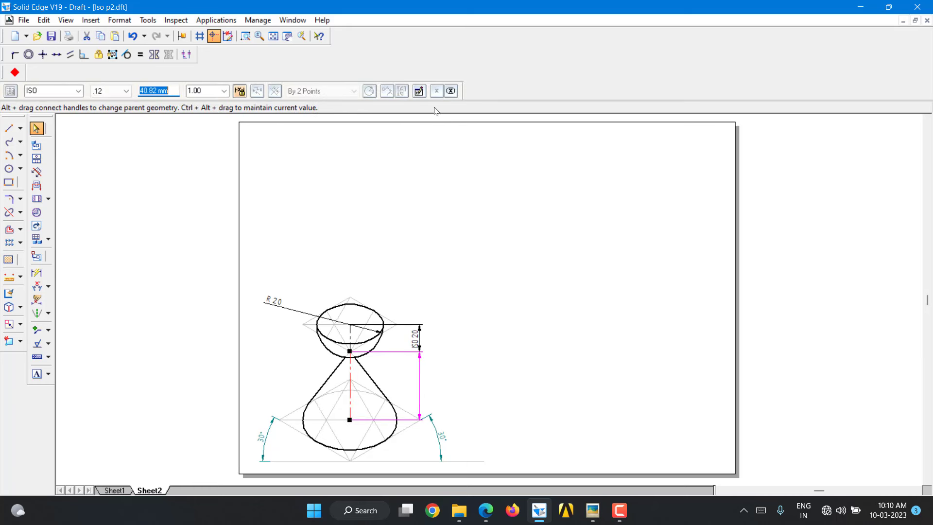
left_click(418, 91)
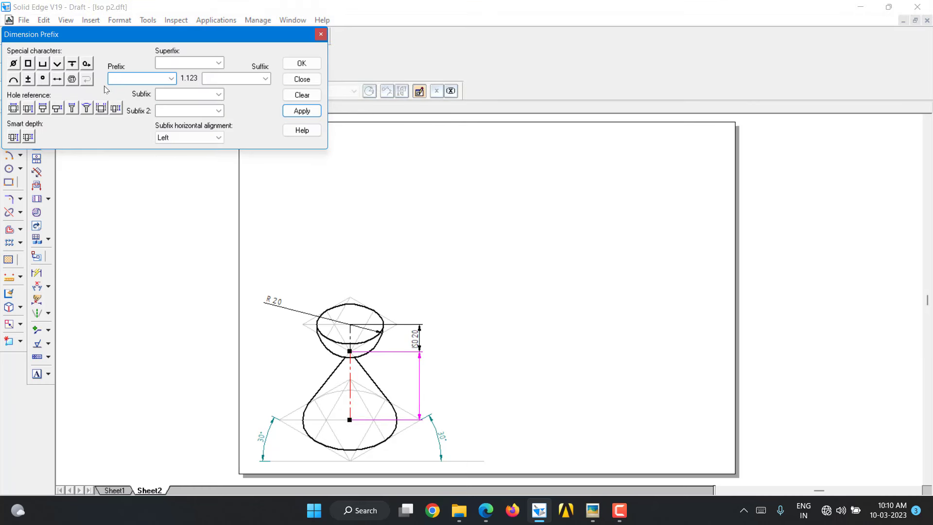
type("ISO 50")
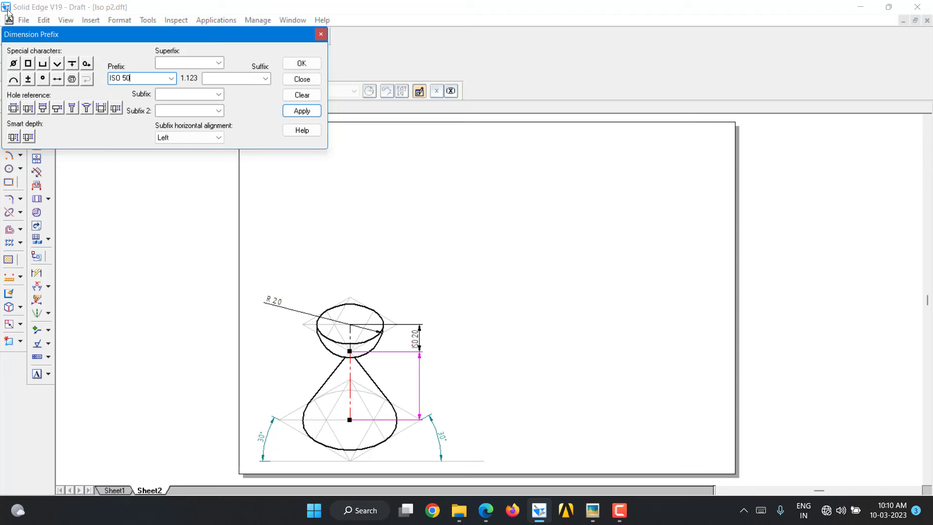
left_click(302, 63)
left_click(555, 351)
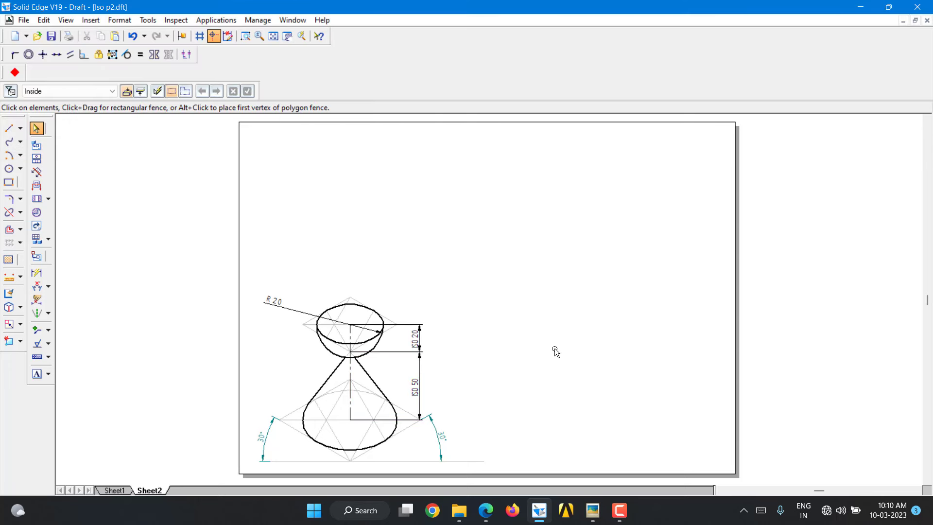